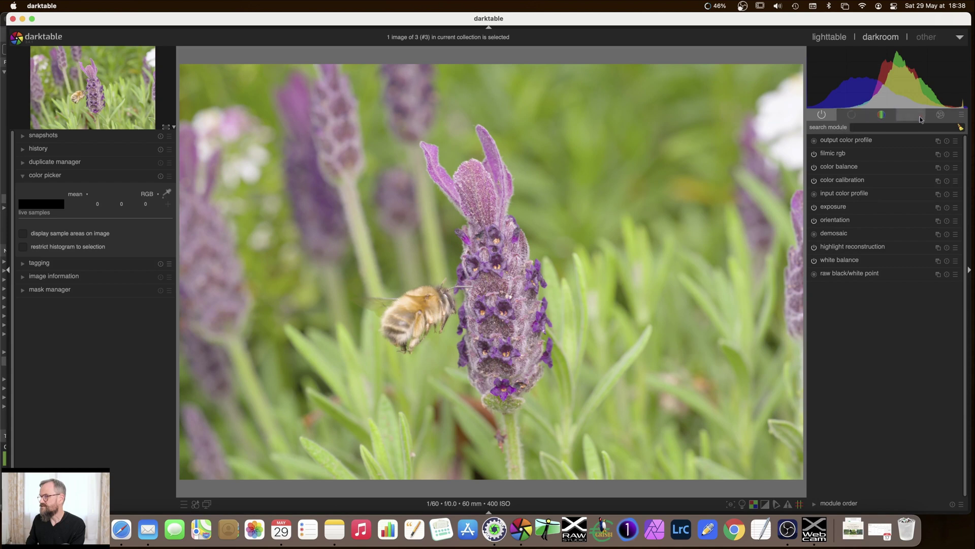
Step: Apply the 'workflow: scene-referred' module-group preset and show the tone modules group
left_click(962, 116)
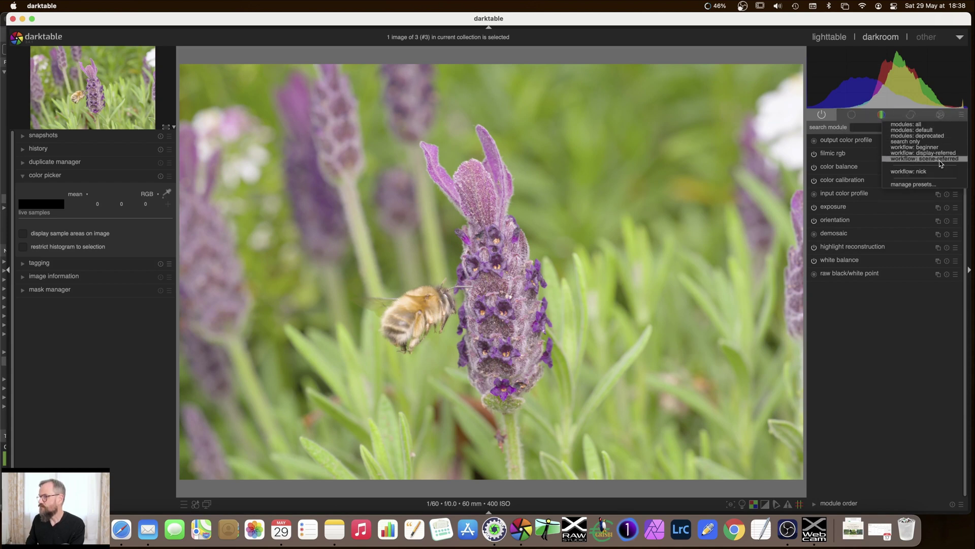
left_click(927, 159)
left_click(963, 116)
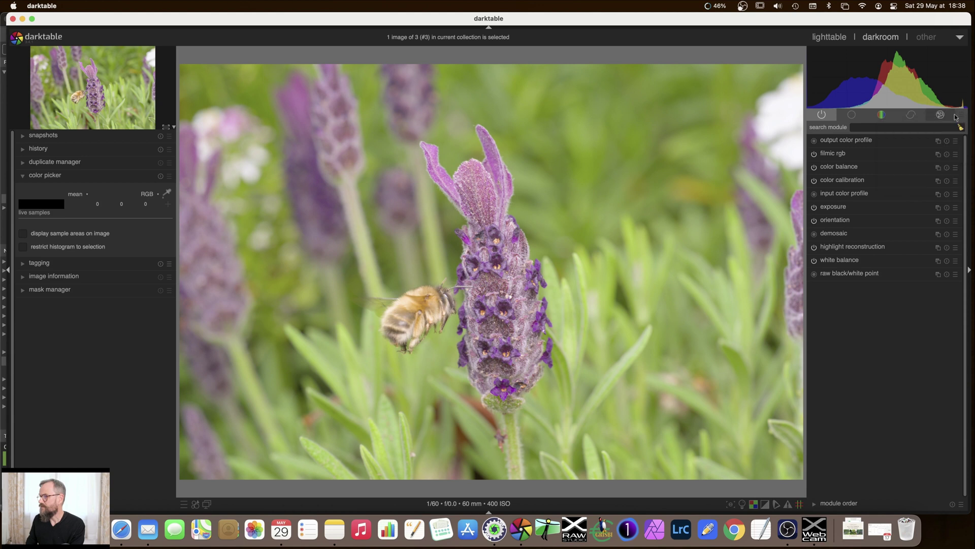
left_click(852, 115)
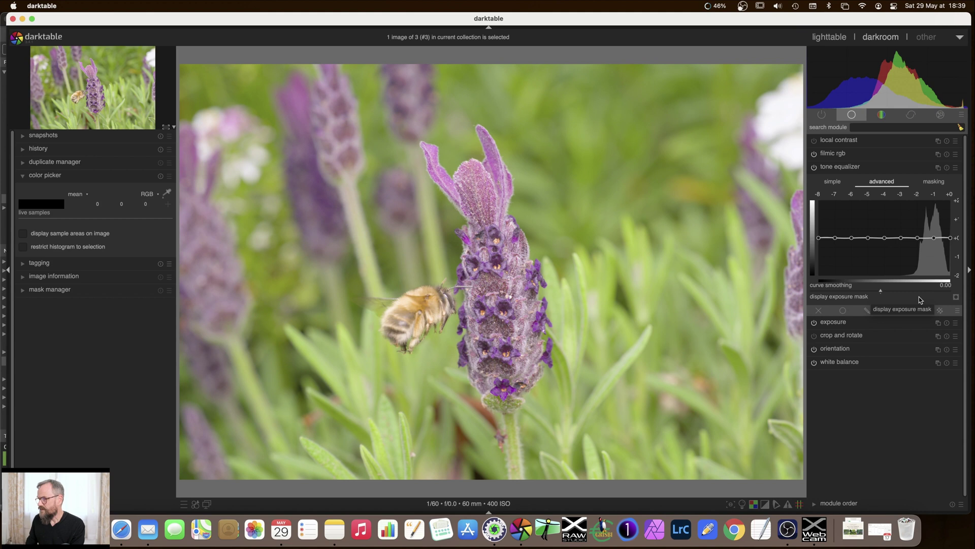
Step: Enable 'display exposure mask' in tone equalizer to show the greyscale luminance map
left_click(957, 298)
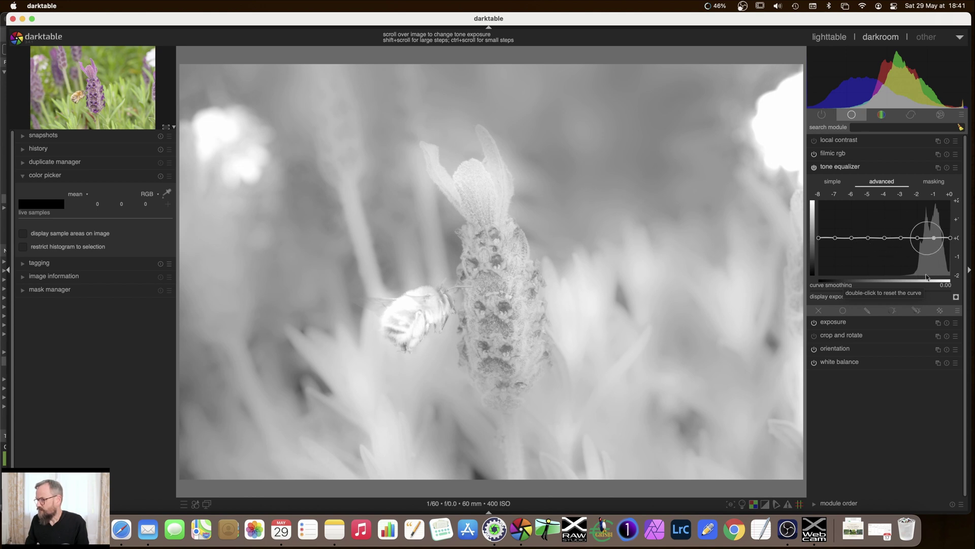
Step: Return to colour and raise the brightest curve nodes by scrolling over the bright petal
left_click(957, 297)
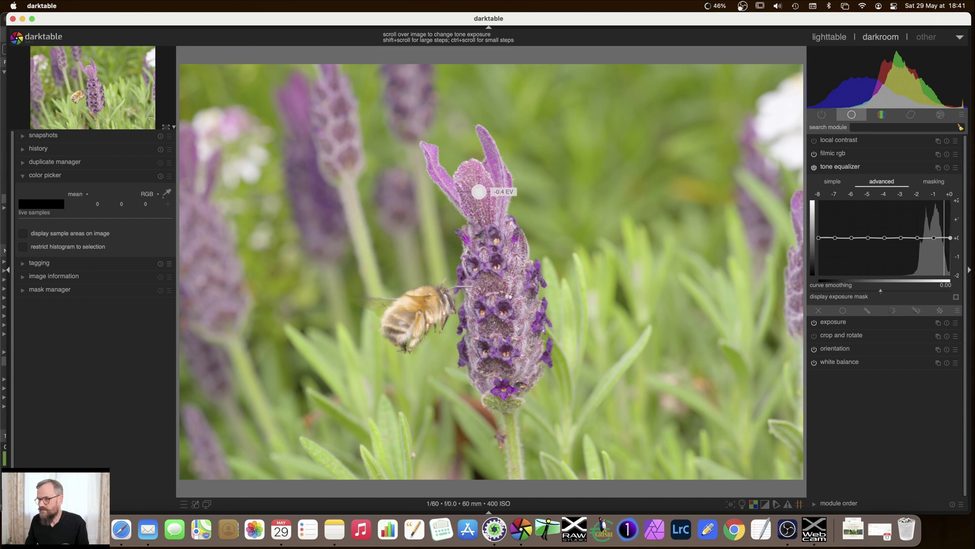
scroll(479, 191, "up", 2)
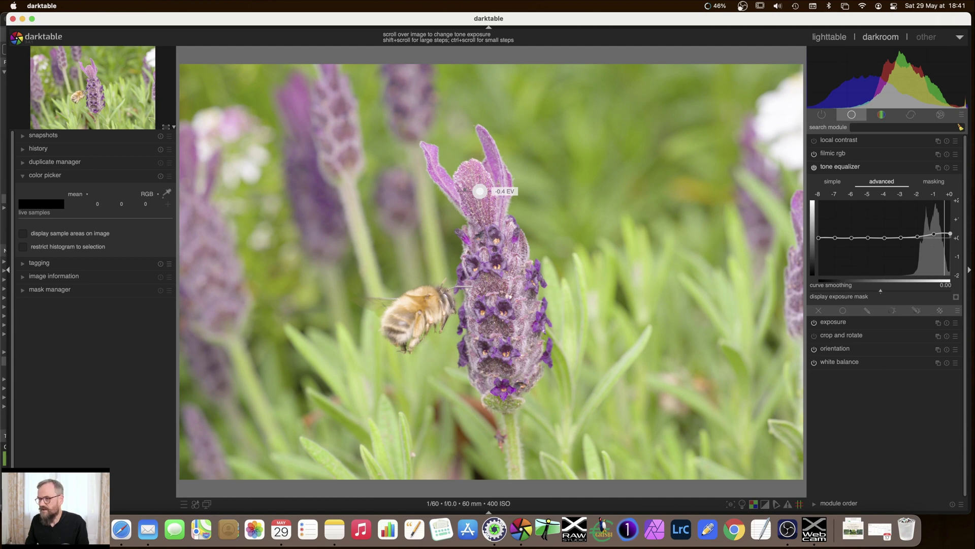
scroll(479, 191, "up", 1)
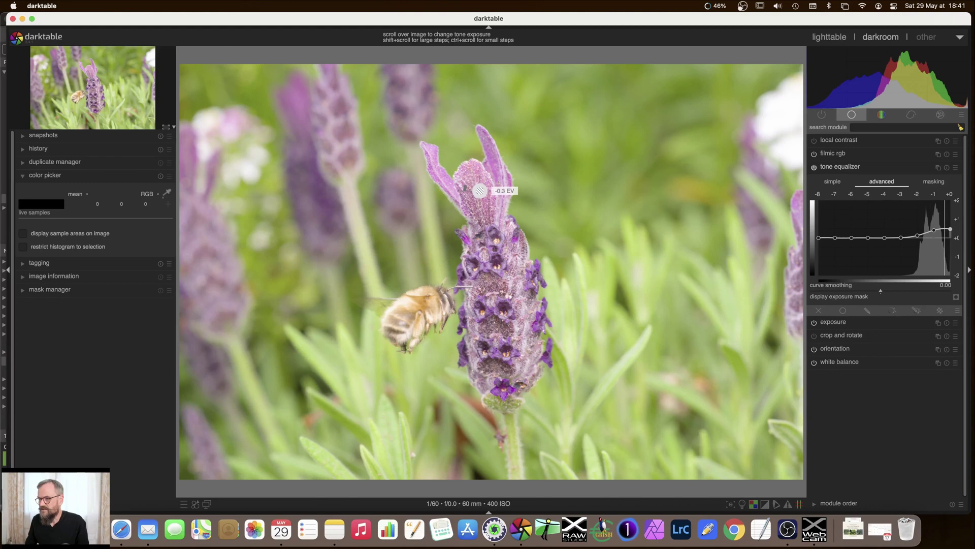
scroll(480, 191, "down", 1)
scroll(479, 191, "up", 1)
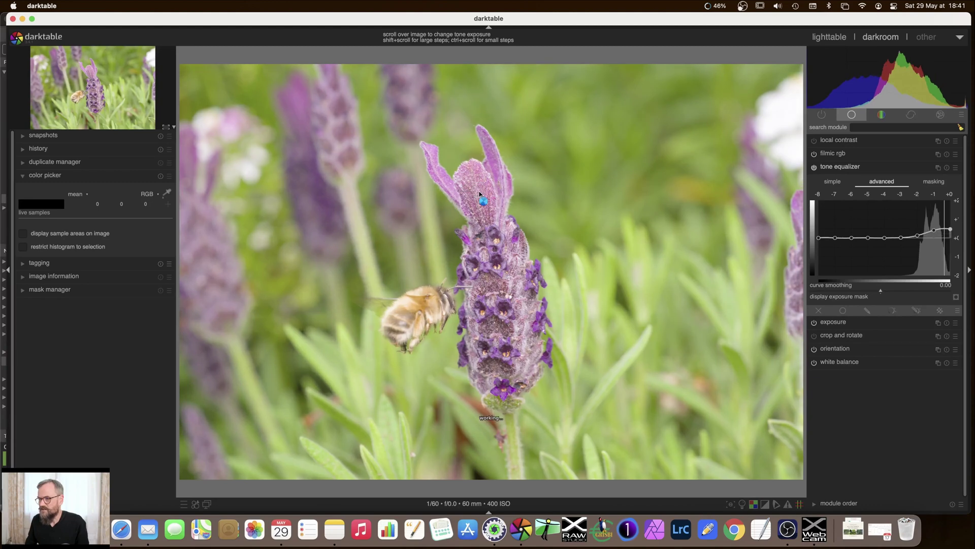
scroll(479, 191, "up", 1)
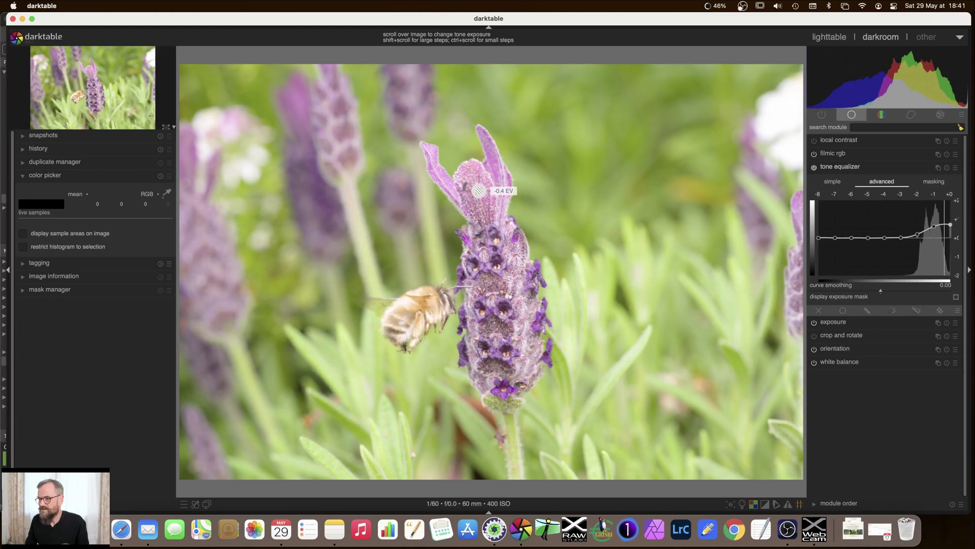
Step: Show the exposure mask again and fine-tune the highlight nodes near -1 to 0 EV
left_click(957, 297)
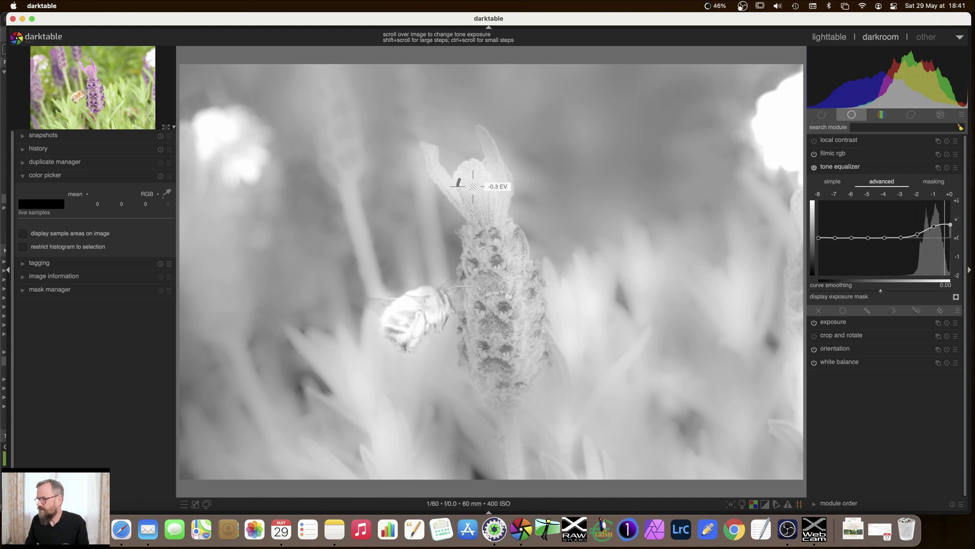
scroll(473, 186, "up", 2)
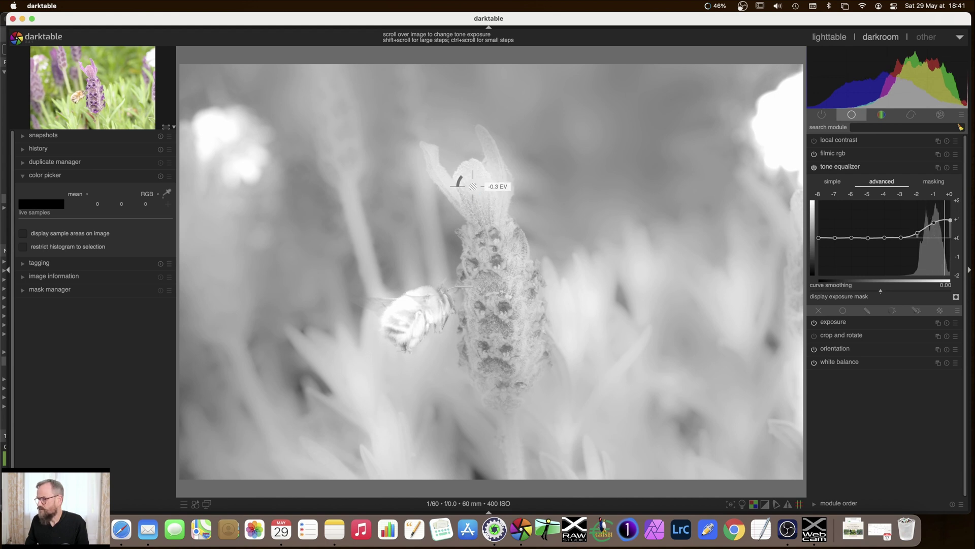
scroll(469, 185, "down", 2)
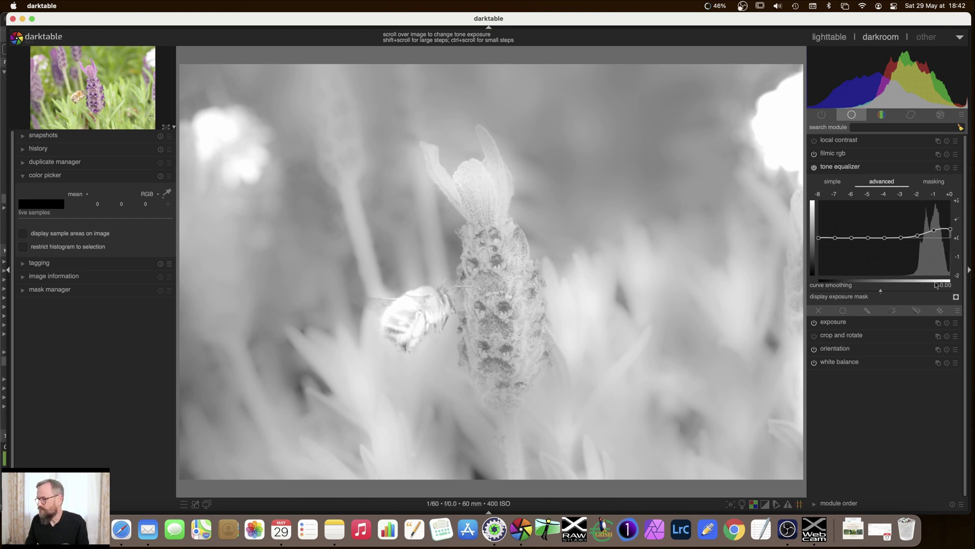
Step: Back in colour, pull the curve down near -3 EV and flatten the -7 EV hump
left_click(956, 298)
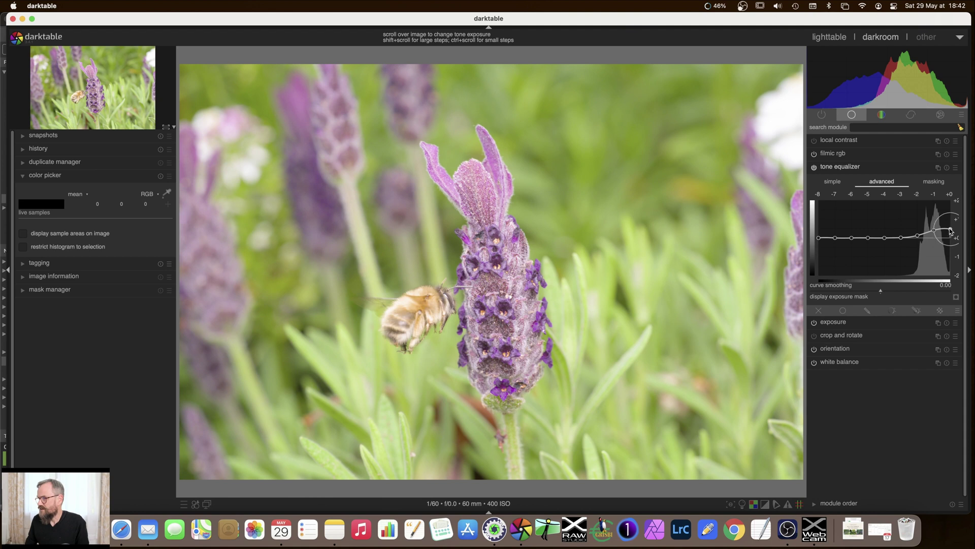
left_click_drag(951, 232, 951, 234)
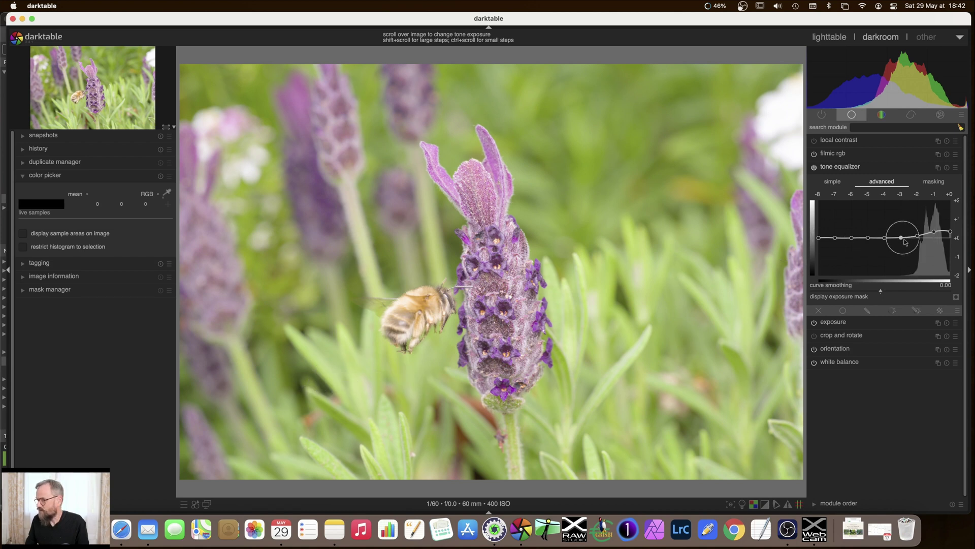
left_click_drag(903, 241, 903, 253)
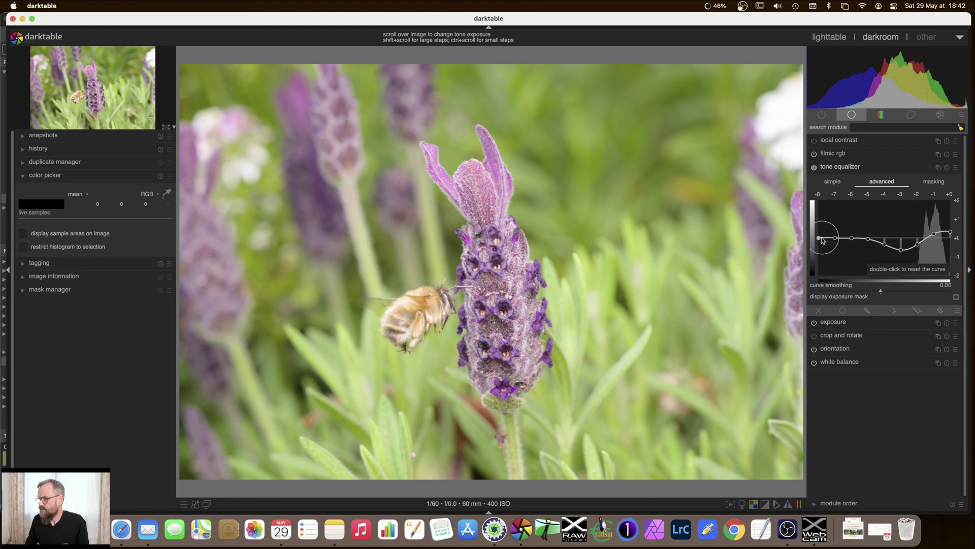
left_click_drag(832, 241, 835, 215)
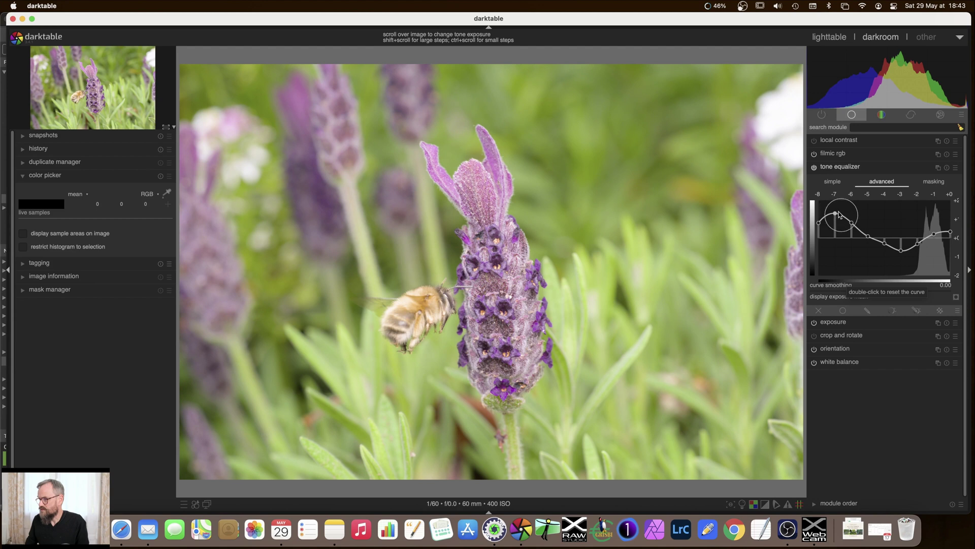
left_click_drag(836, 214, 837, 241)
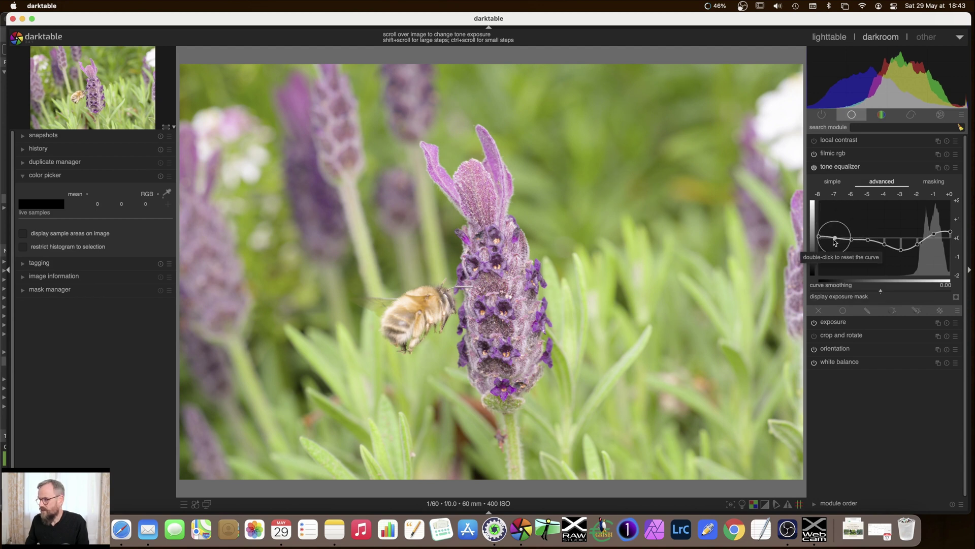
left_click(957, 298)
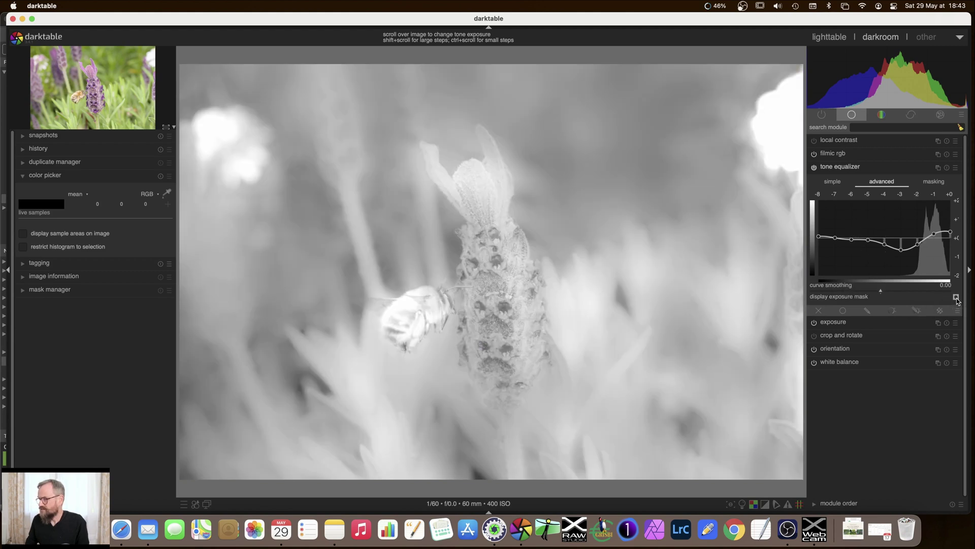
left_click(957, 299)
left_click(940, 184)
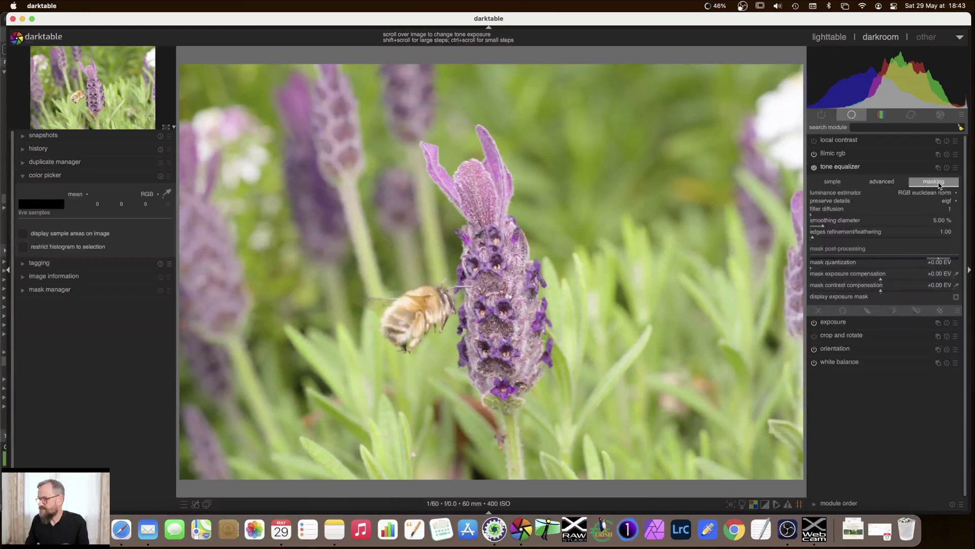
left_click(949, 202)
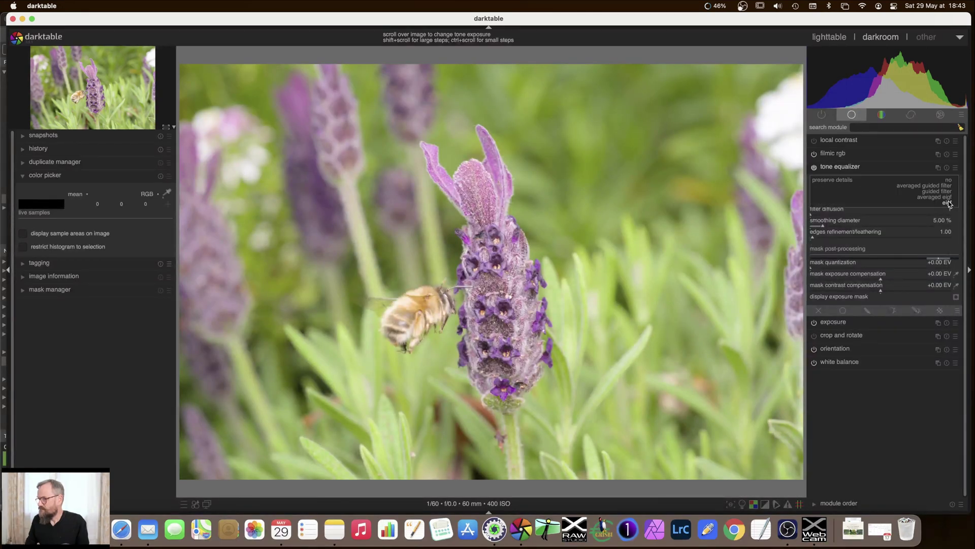
left_click(950, 204)
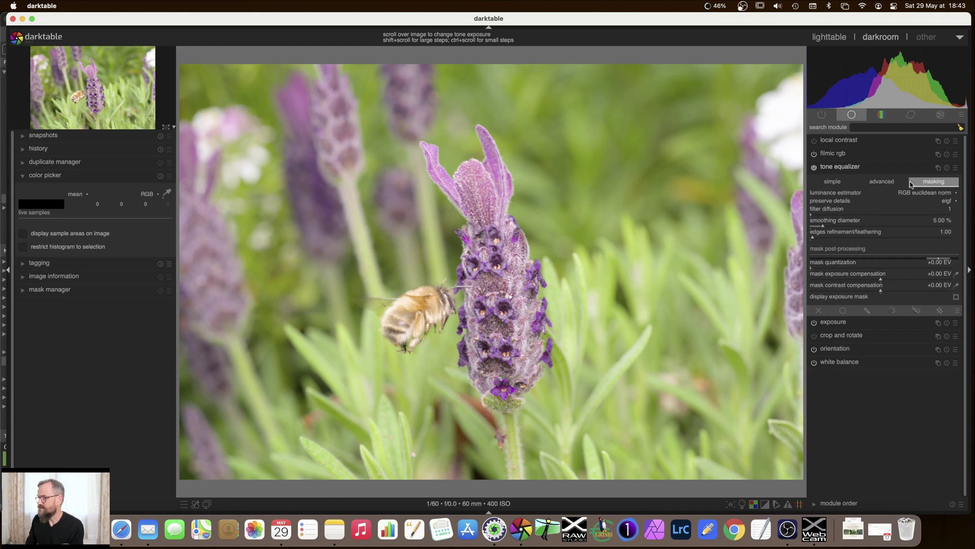
left_click(879, 182)
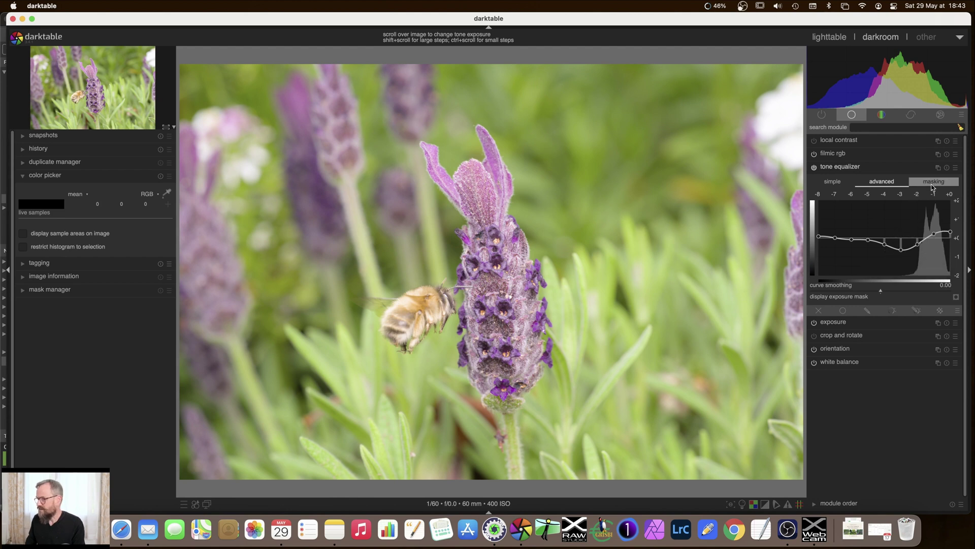
Step: Reset the curve to flat, nudge the node near -1 EV, and show the filmstrip
left_click(946, 167)
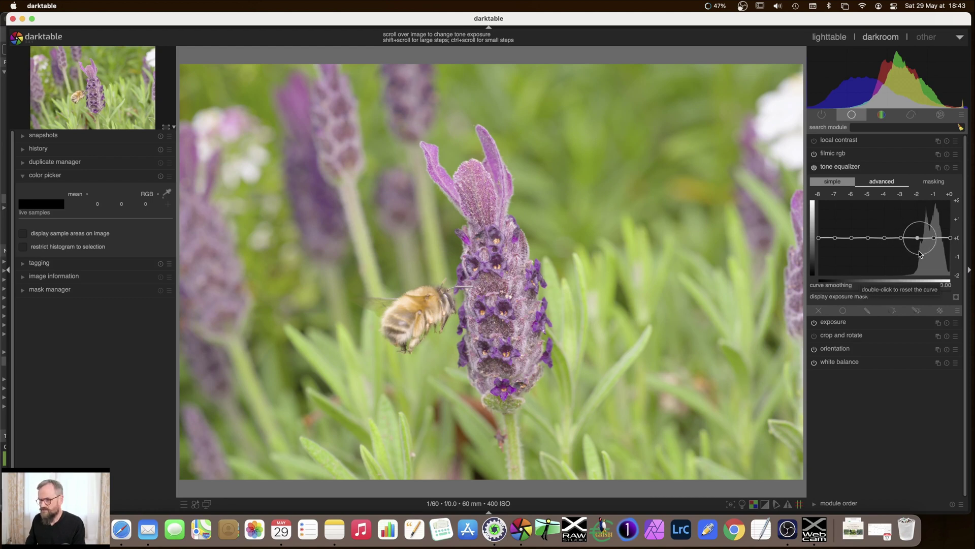
left_click_drag(933, 240, 927, 245)
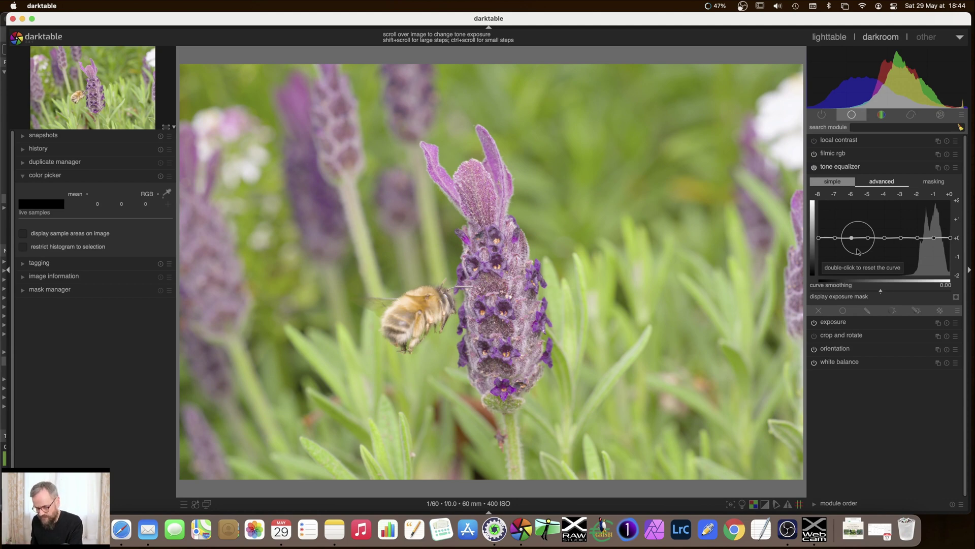
key("ctrl+f")
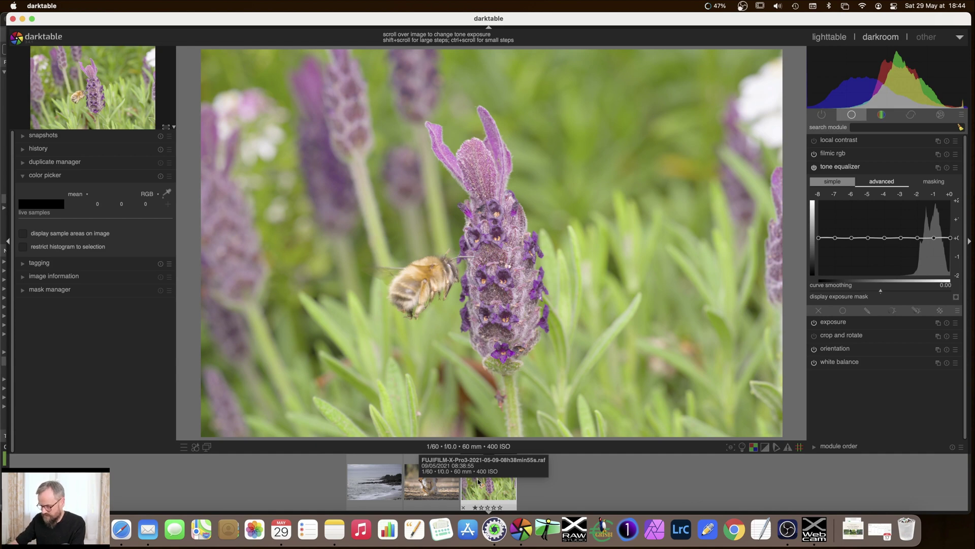
Step: Step through the three photos, hide the filmstrip, open the running-dog photo and enable tone equalizer
key("BackSpace")
key("BackSpace")
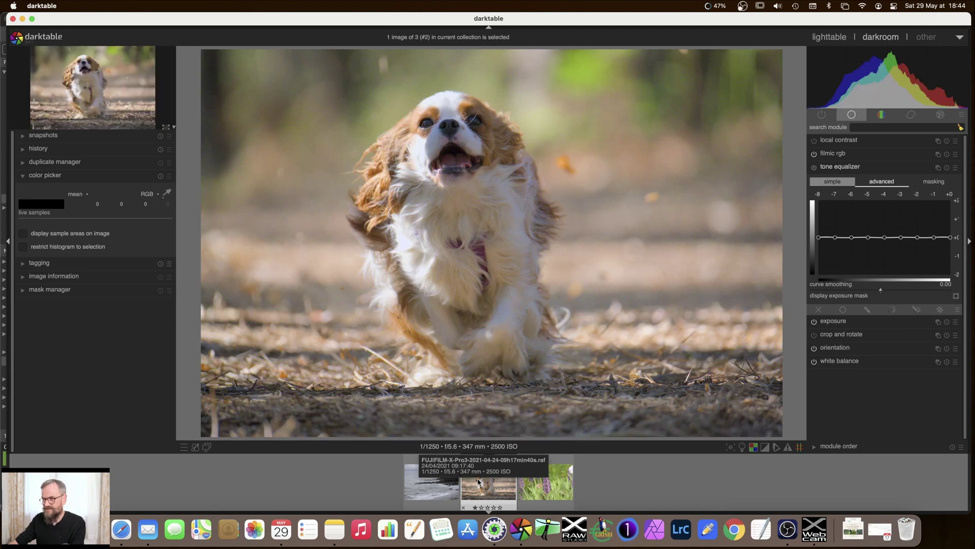
key("space")
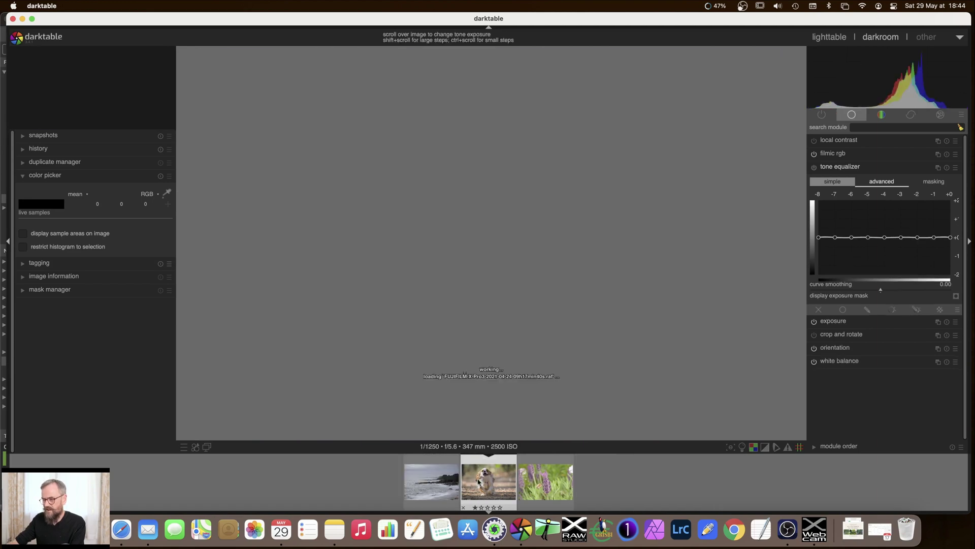
key("space")
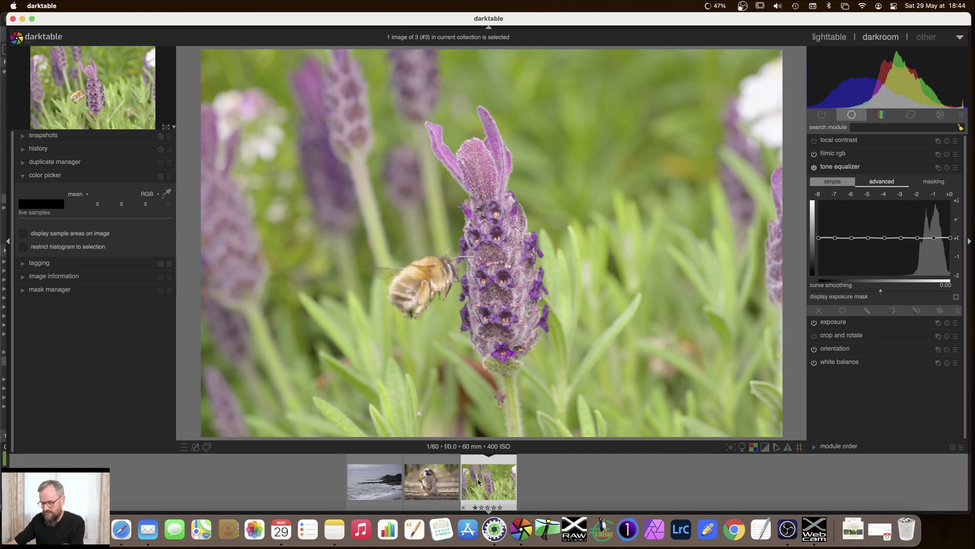
key("ctrl+f")
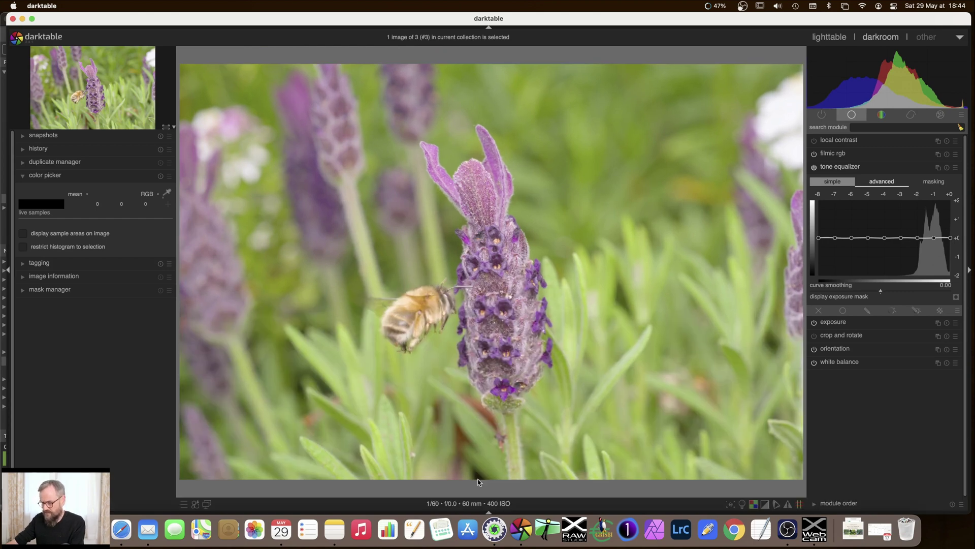
key("BackSpace")
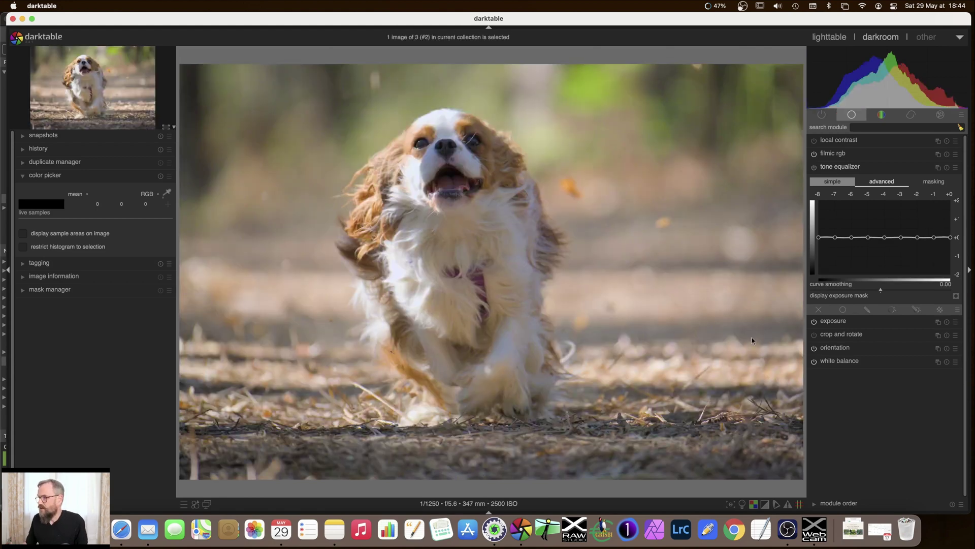
left_click(814, 168)
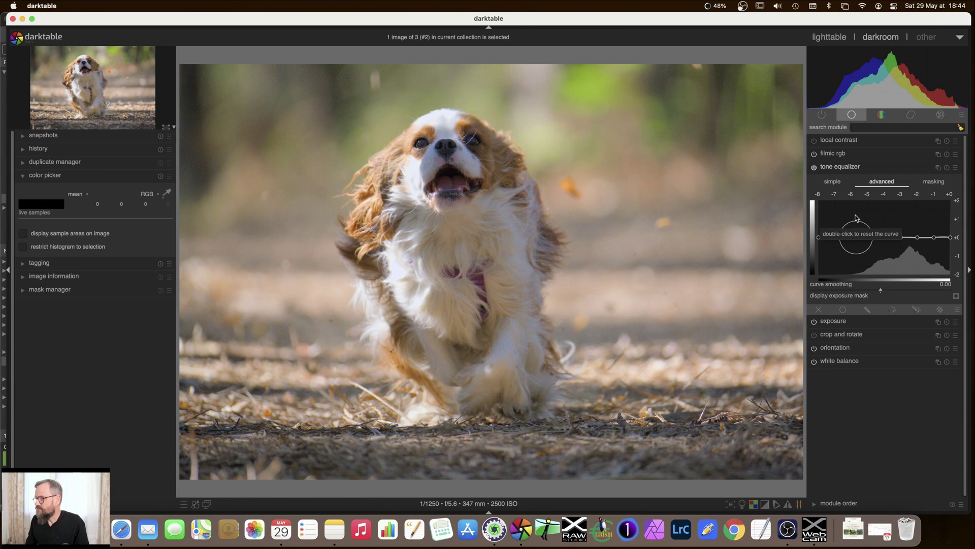
Step: Reset the dog photo's tone equalizer, toggle it off and on, and flatten its curve
left_click(946, 168)
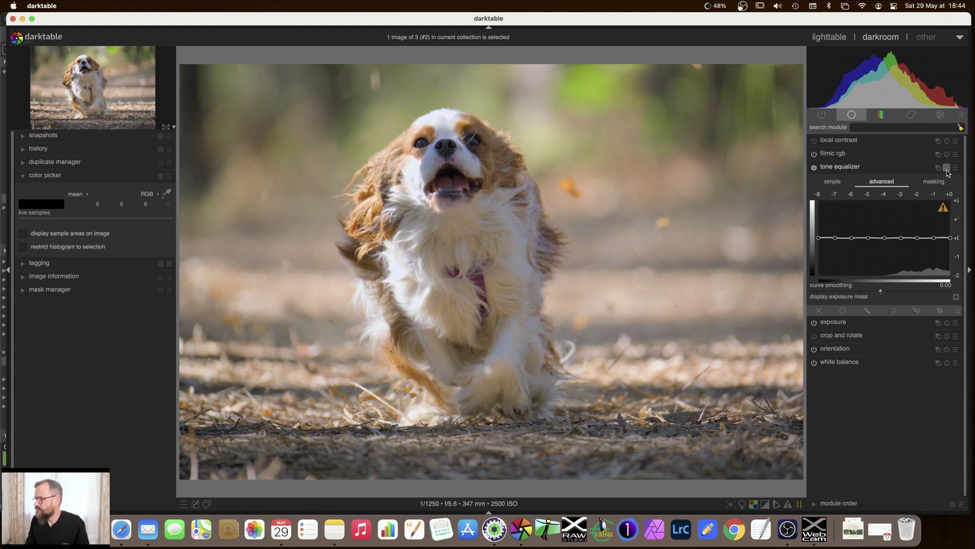
left_click(947, 168)
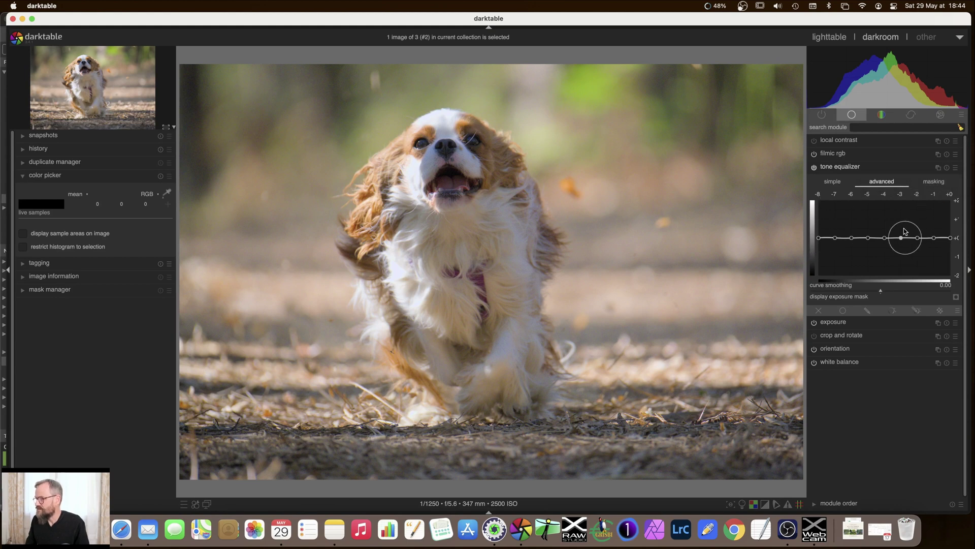
left_click(946, 168)
left_click(815, 169)
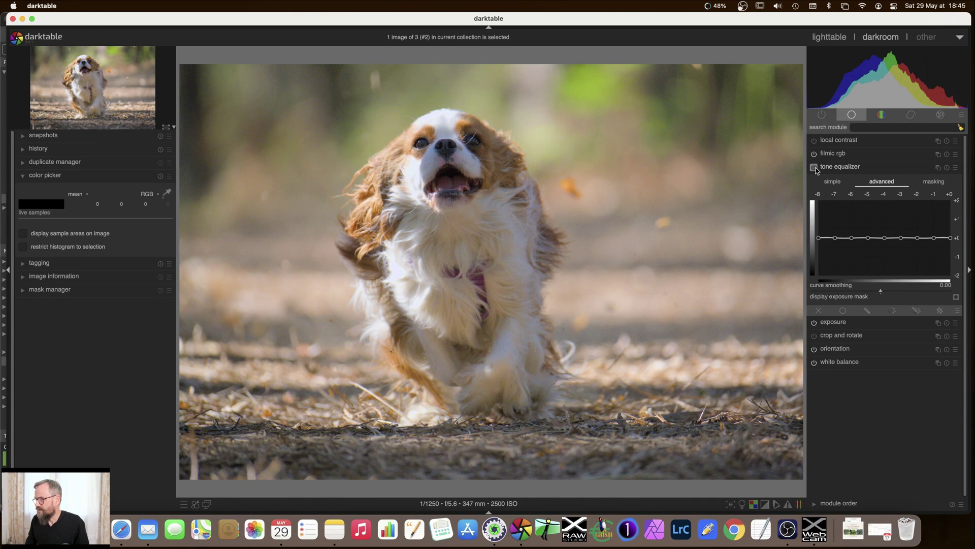
scroll(870, 238, "up", 2)
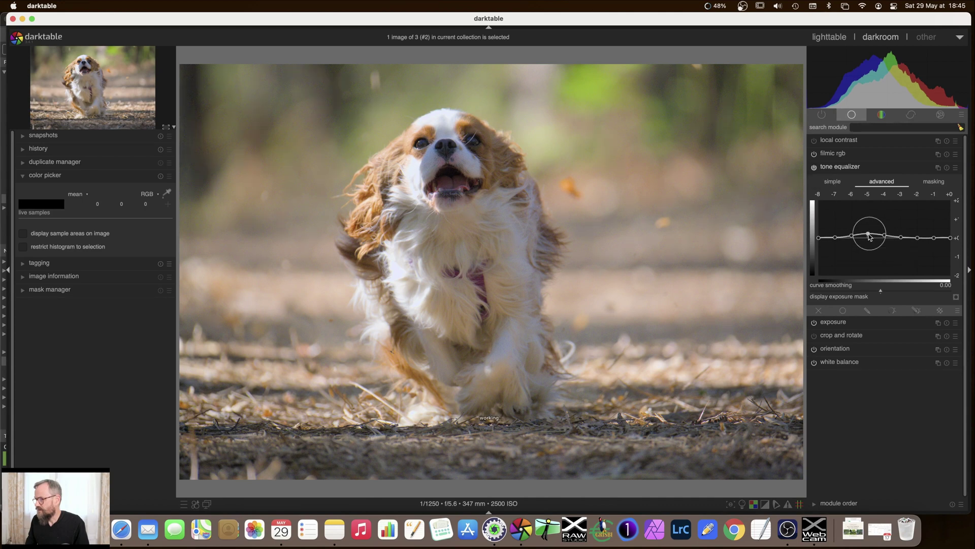
double_click(868, 237)
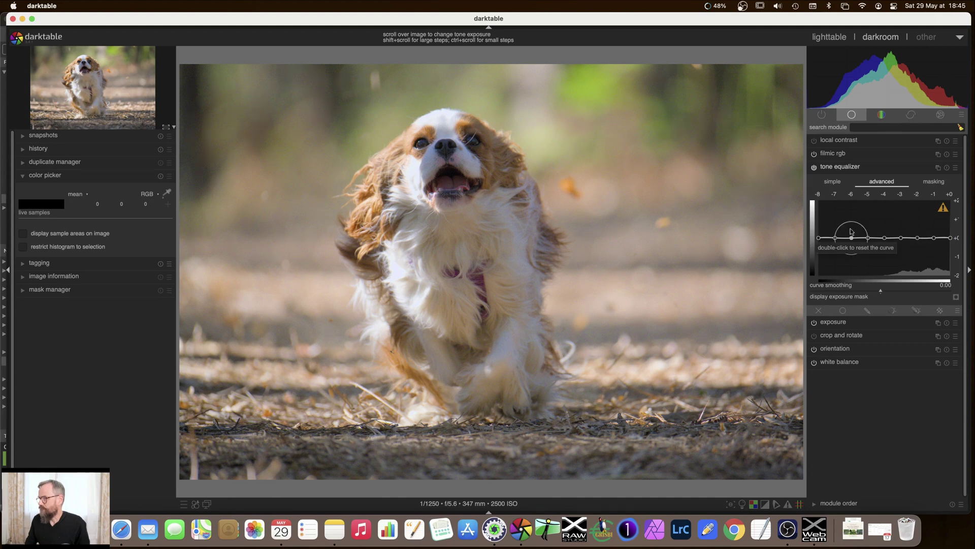
Step: Lower the masking tab's mask exposure compensation below zero, then return to the curve graph
left_click(931, 184)
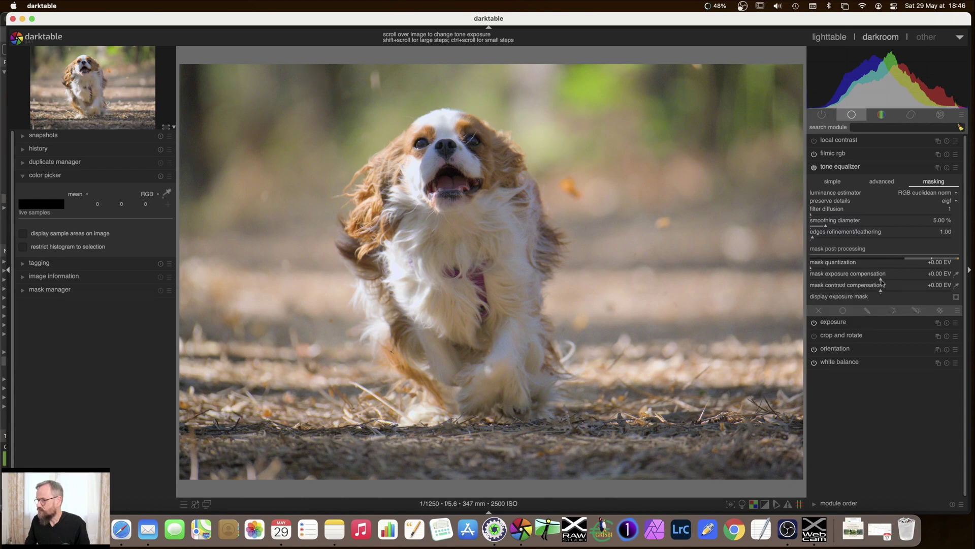
left_click_drag(882, 283, 875, 281)
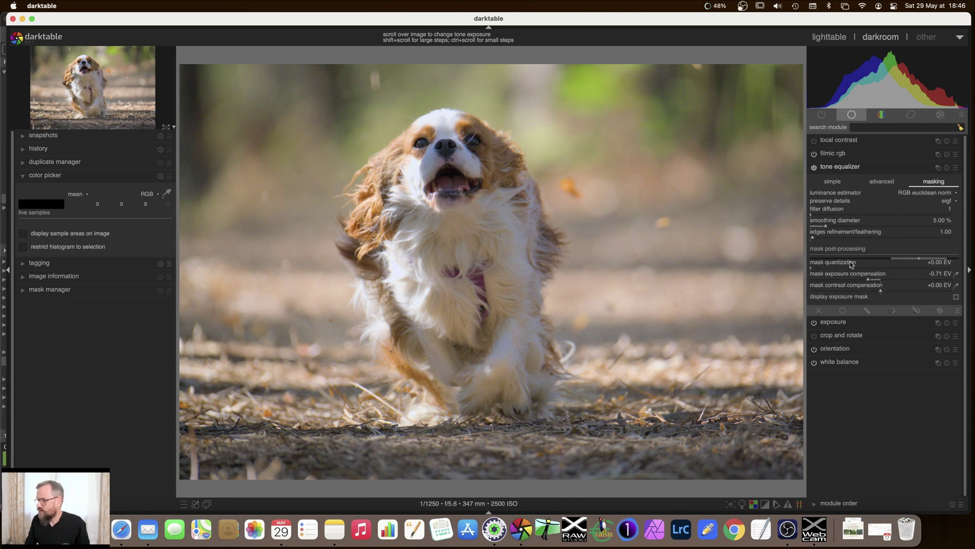
left_click(889, 187)
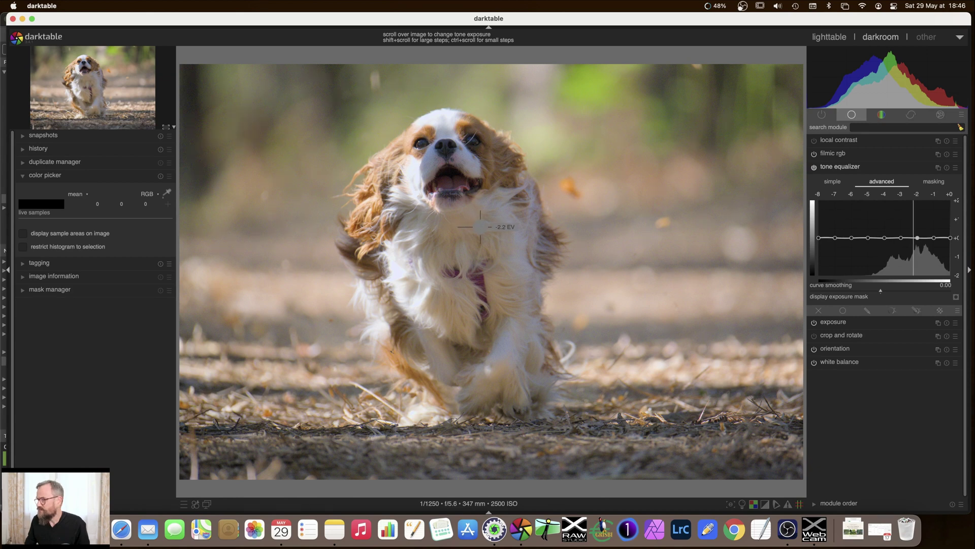
Step: Pull the curve down around -2 EV to darken the white fur and display the exposure mask
left_click_drag(916, 242, 914, 250)
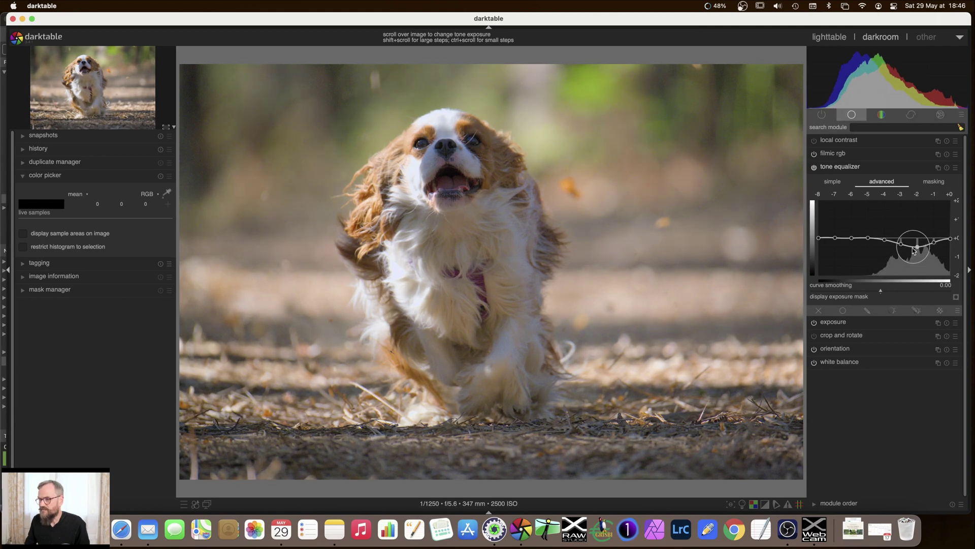
left_click(957, 297)
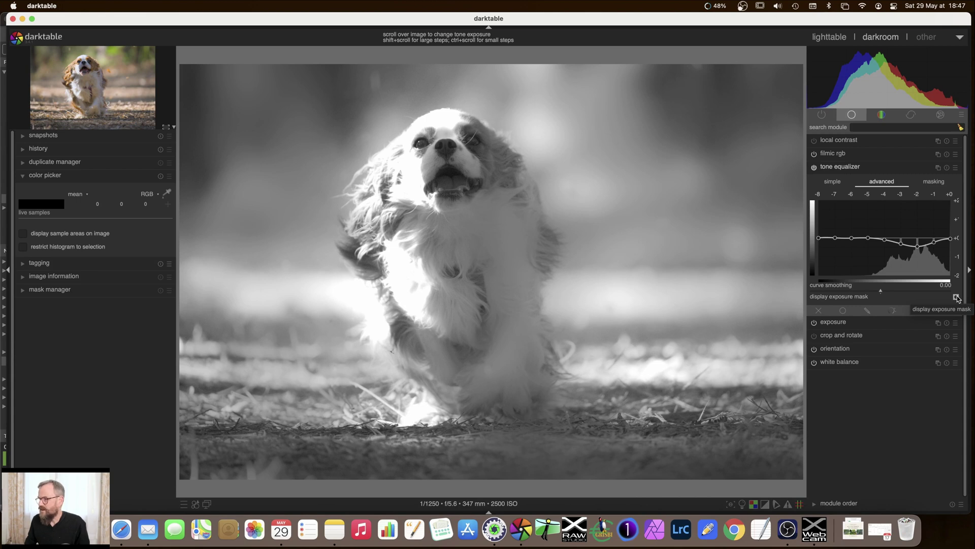
Step: Turn off the exposure mask to see the colour spaniel photo with its -3 to -1 EV dip
left_click(956, 297)
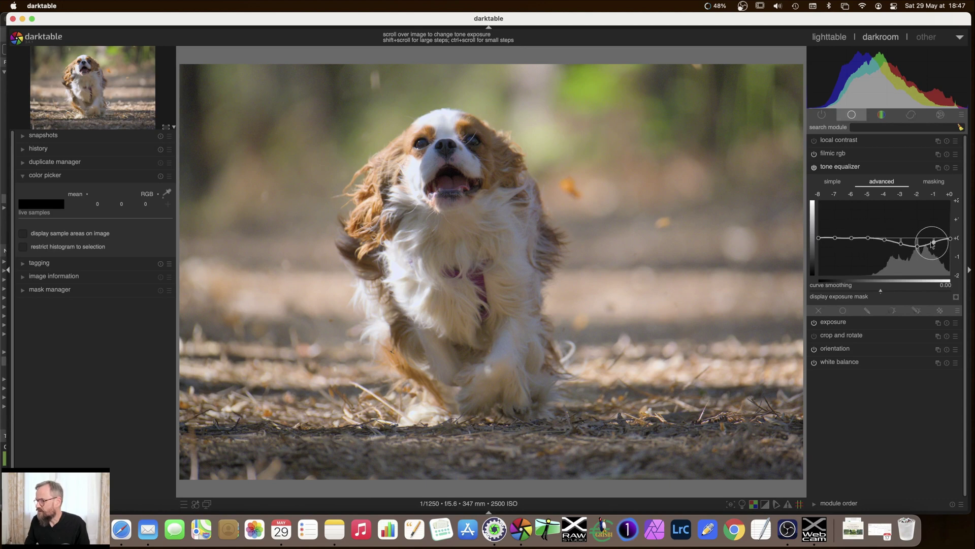
Step: Nudge the tone equalizer curve down slightly at the -2 and -1 EV nodes
scroll(934, 244, "up", 3)
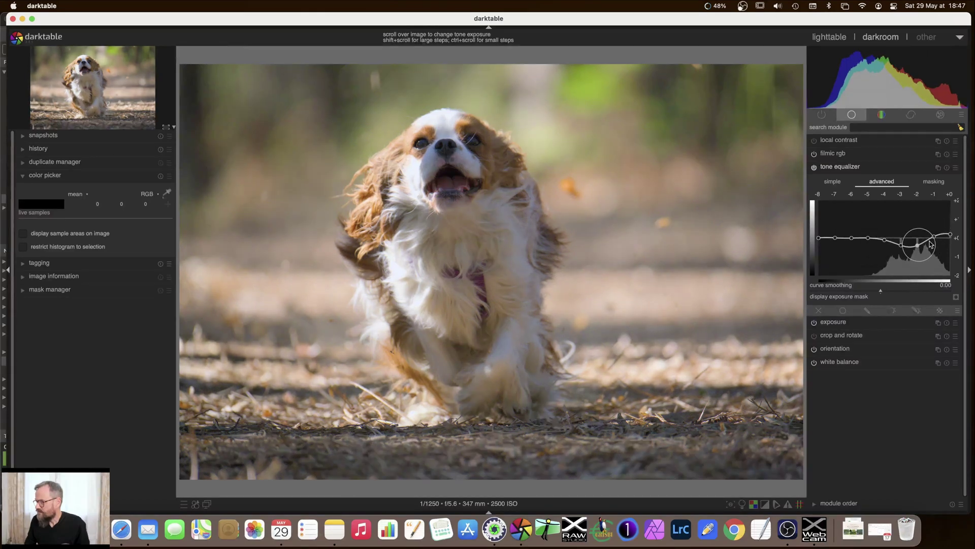
scroll(936, 236, "up", 2)
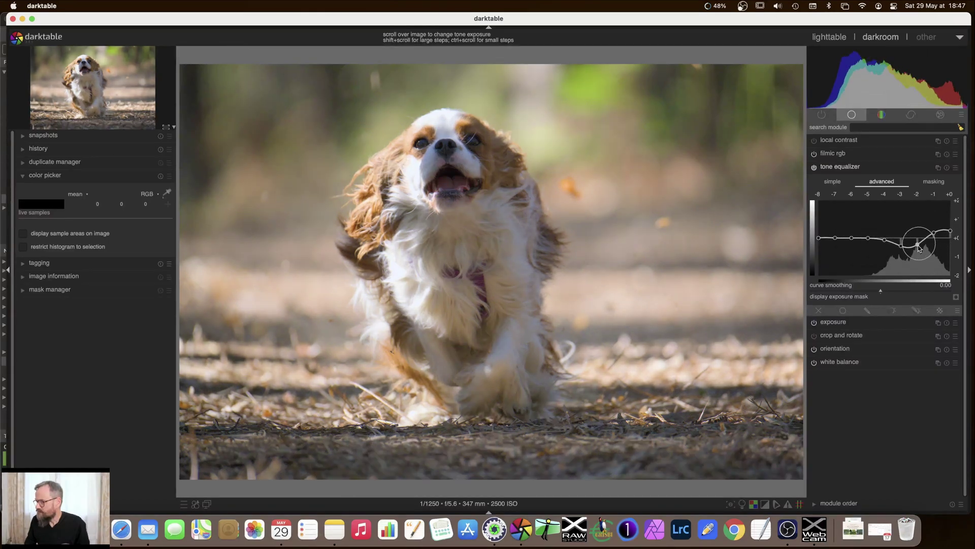
scroll(939, 236, "down", 1)
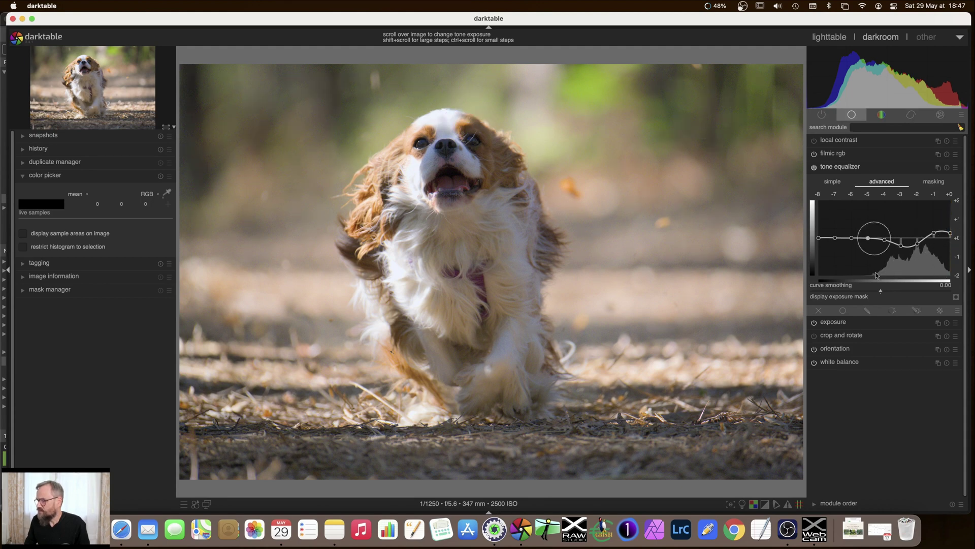
scroll(949, 238, "down", 2)
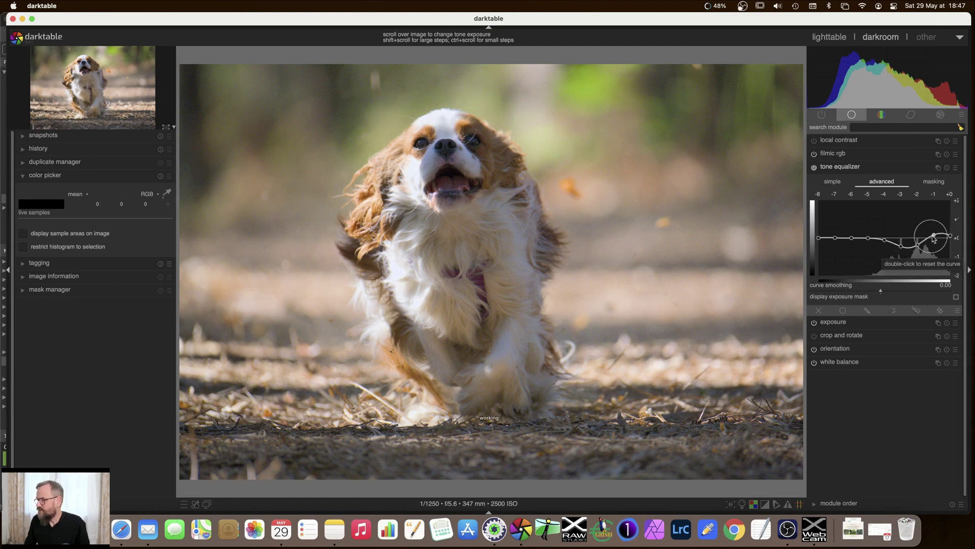
scroll(933, 235, "down", 1)
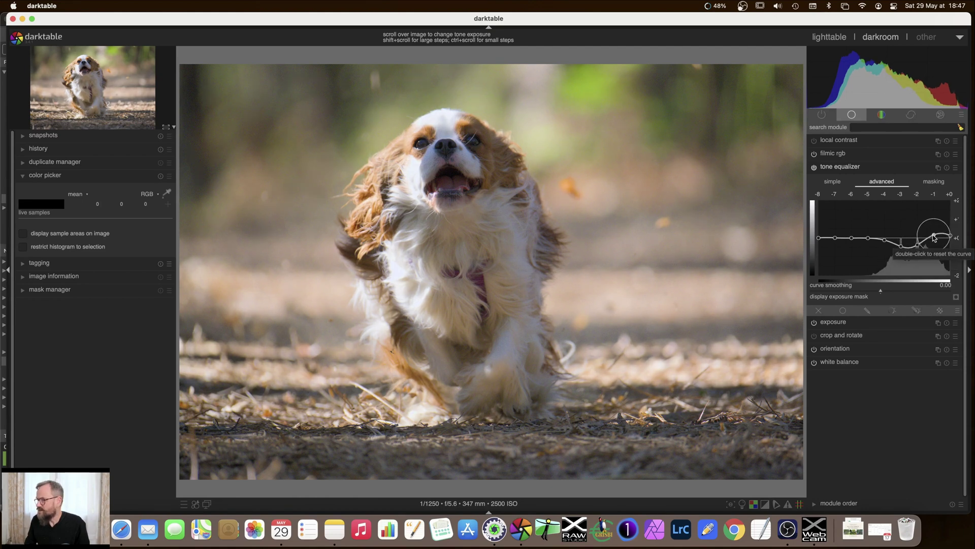
Step: Compare the tone equalizer off and on twice, then reset it to default parameters
left_click(815, 168)
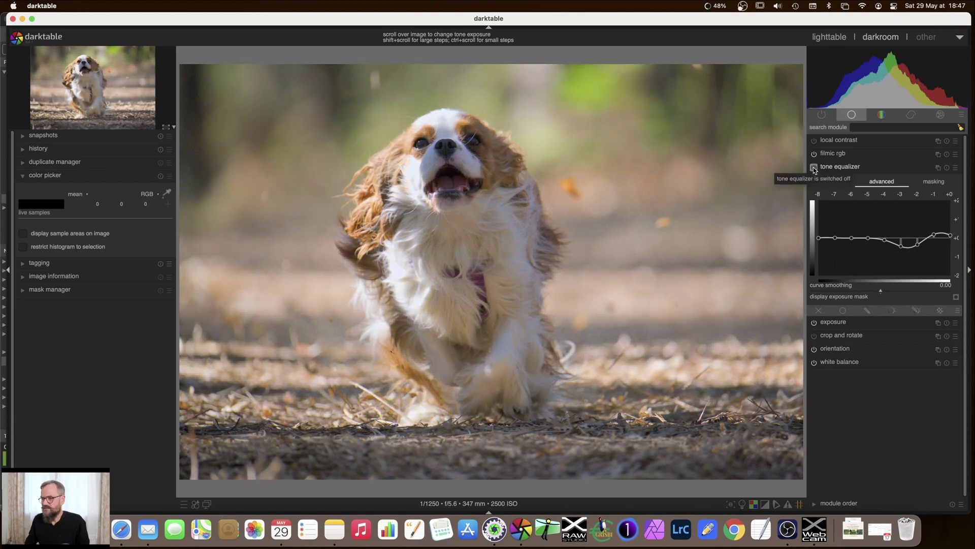
left_click(814, 168)
left_click(814, 168)
left_click(814, 167)
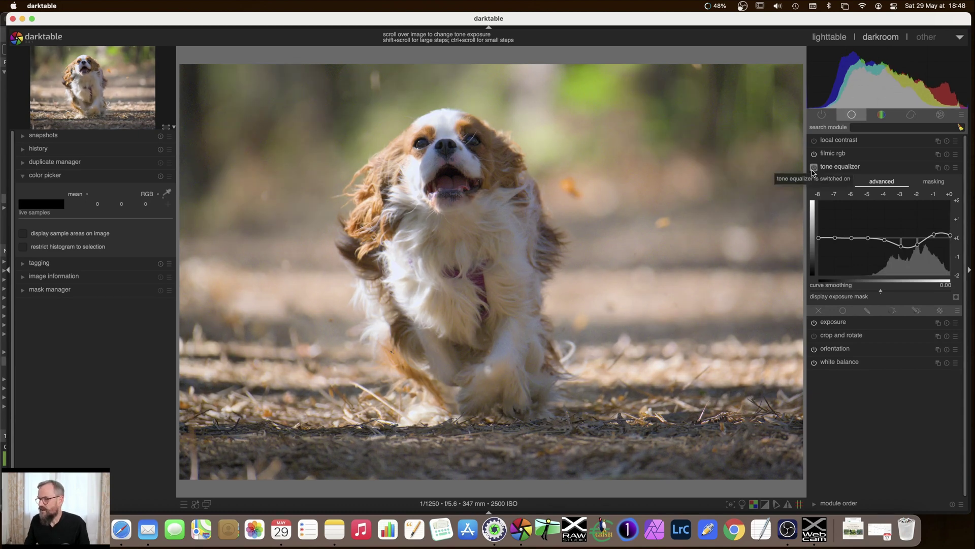
mouse_move(592, 225)
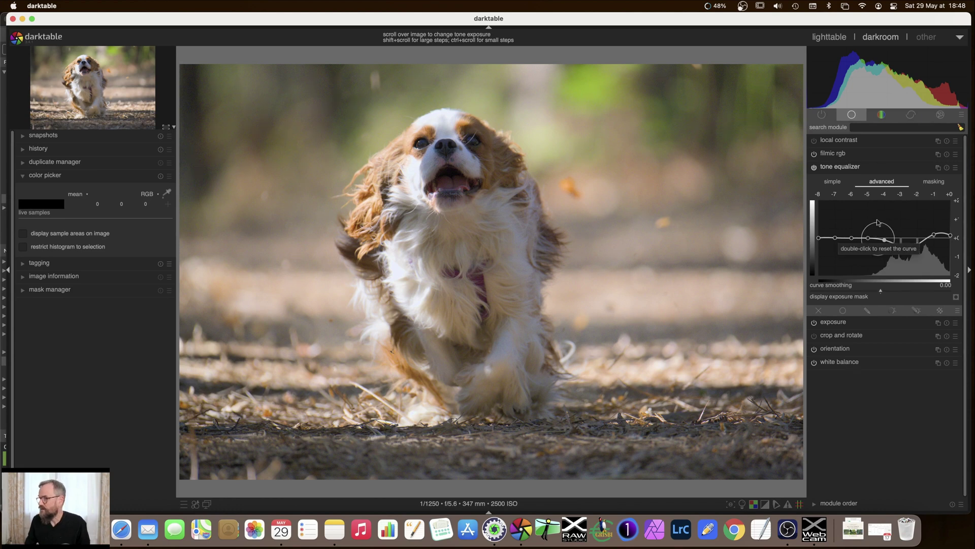
left_click(947, 168)
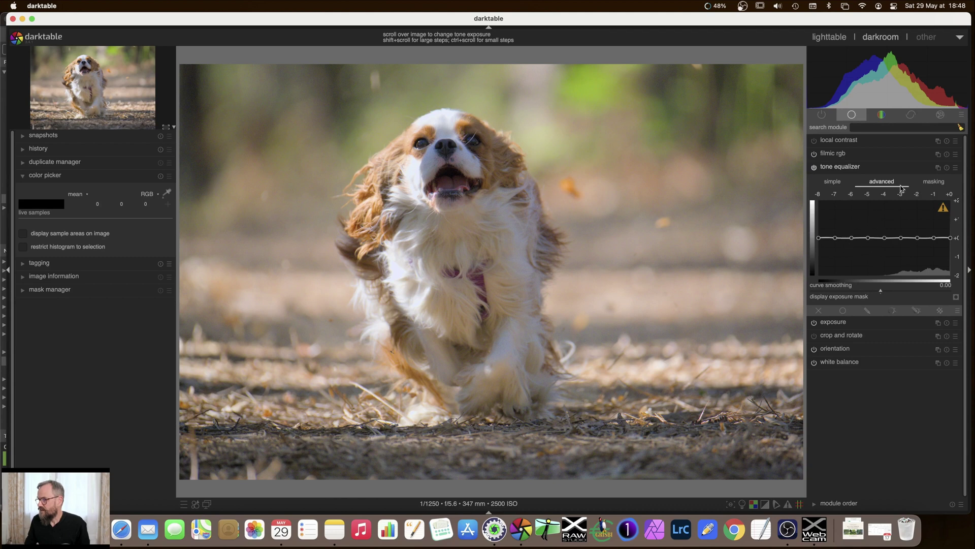
Step: Apply the tone equalizer preset 'compress shadows/highlights (eigf) : medium'
left_click(955, 168)
left_click(957, 170)
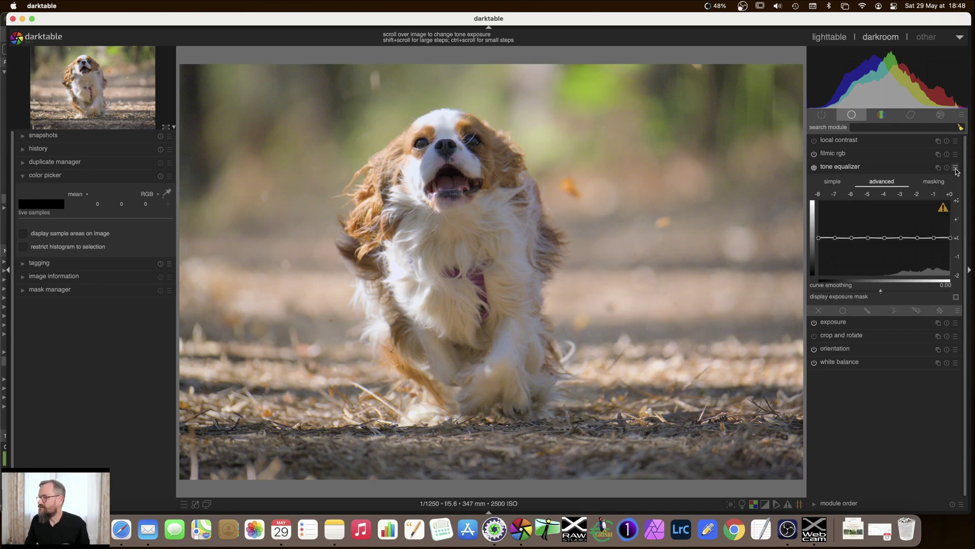
right_click(873, 217)
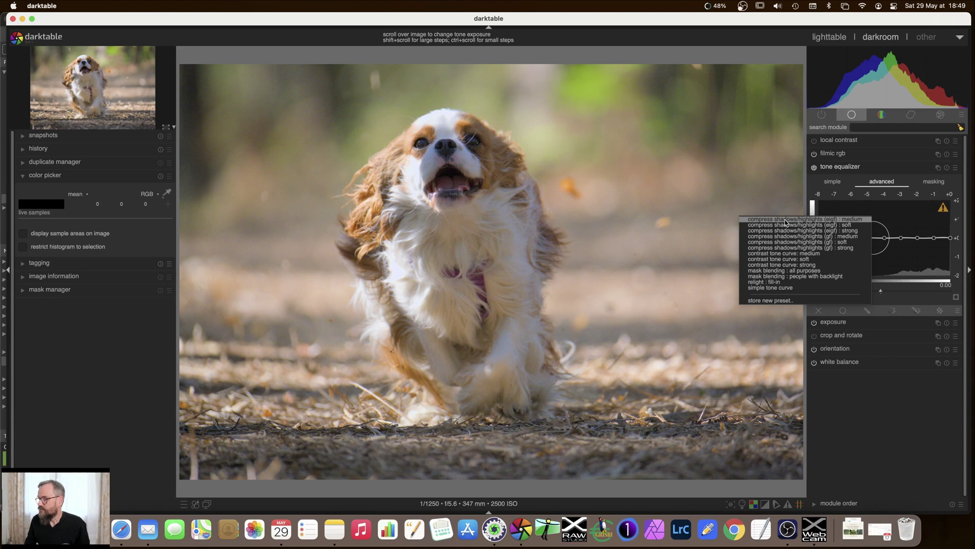
left_click(768, 221)
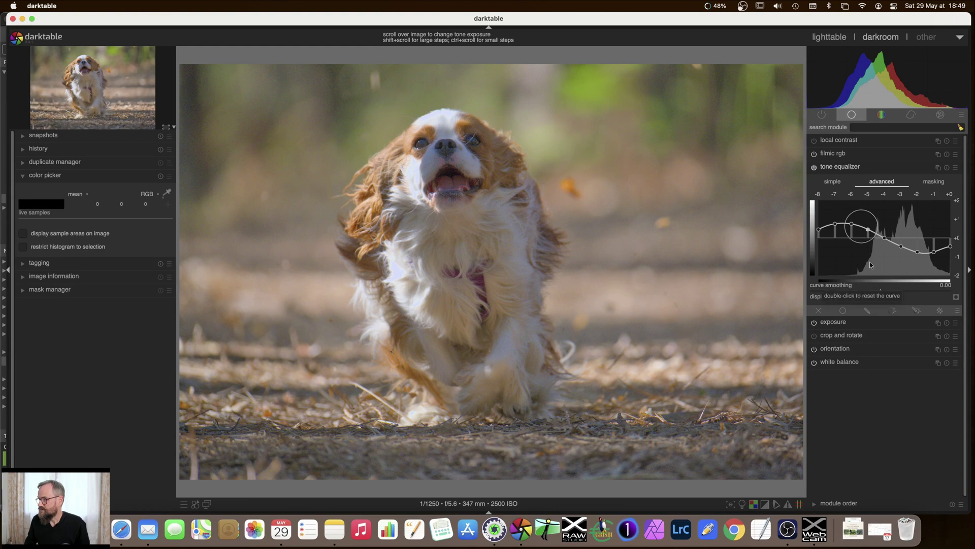
Step: Glance at the masking tab, then return to the advanced curve view
left_click(936, 183)
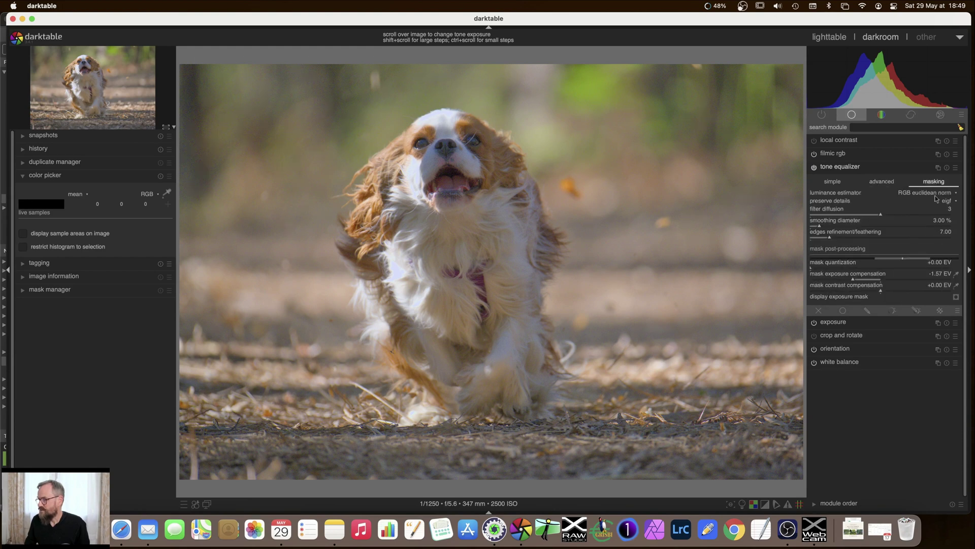
left_click(882, 182)
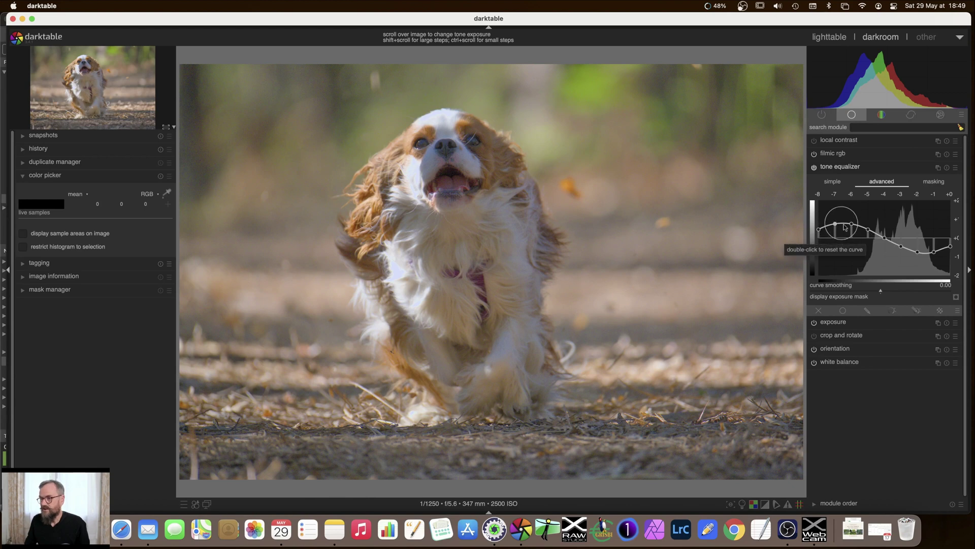
right_click(859, 218)
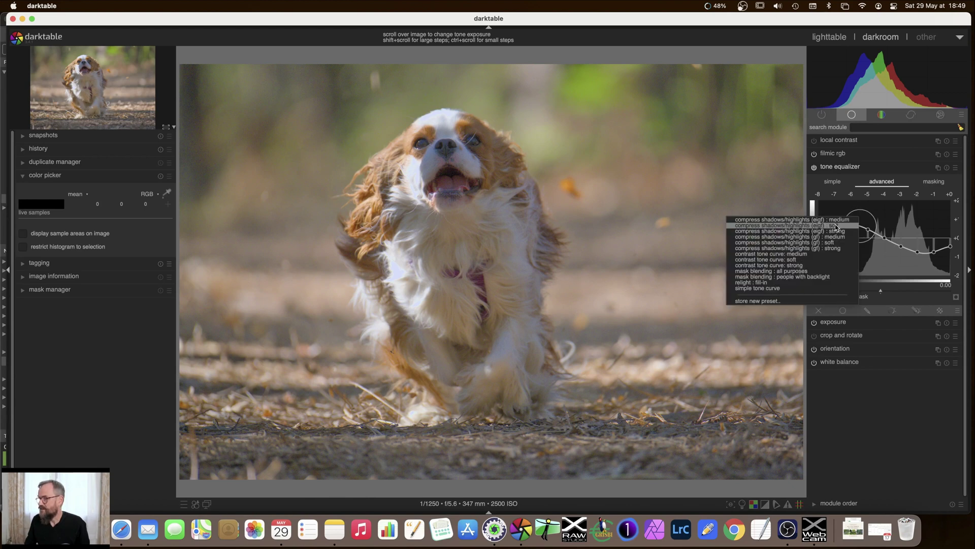
Step: Try the compress shadows/highlights (eigf) soft and strong presets on the tone equalizer
left_click(836, 226)
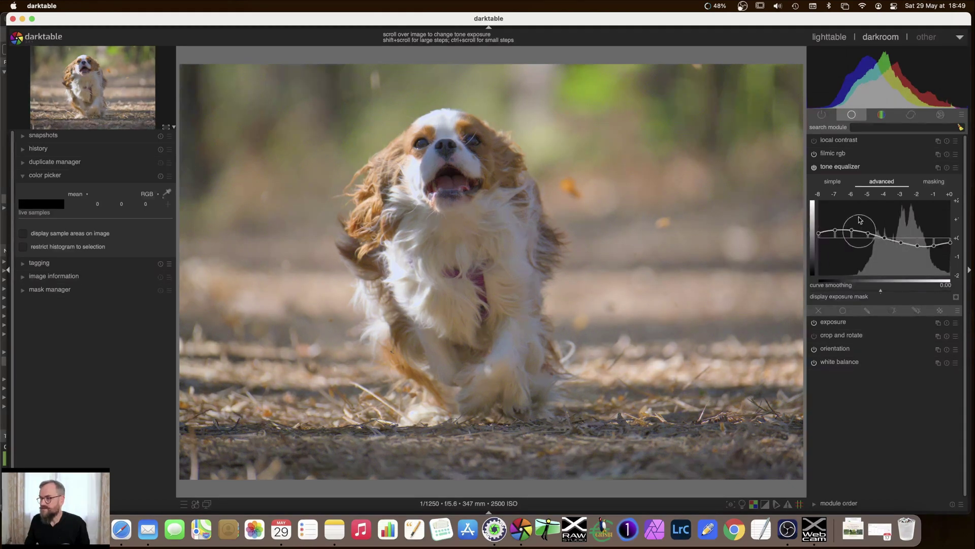
right_click(860, 218)
left_click(848, 232)
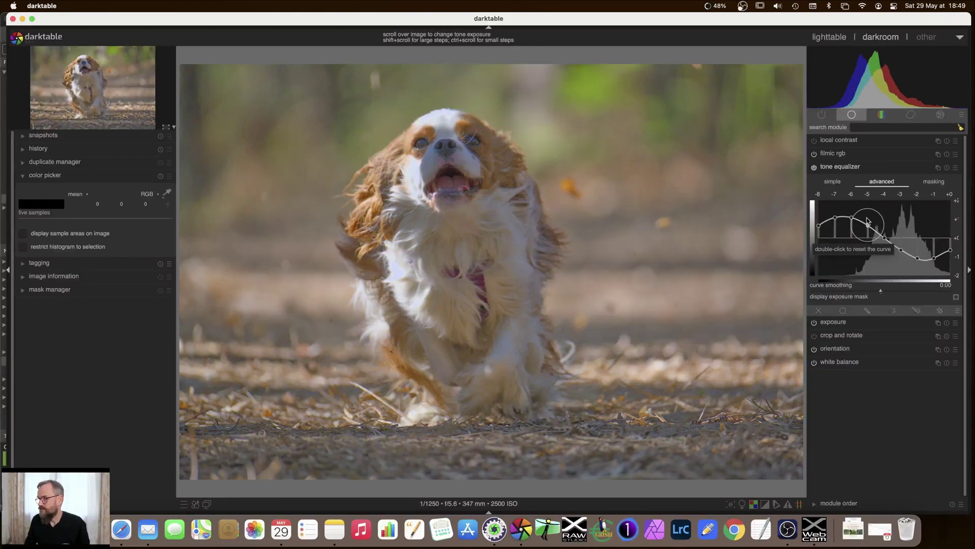
Step: Try the contrast tone curve soft and strong presets, then settle on simple tone curve
right_click(867, 221)
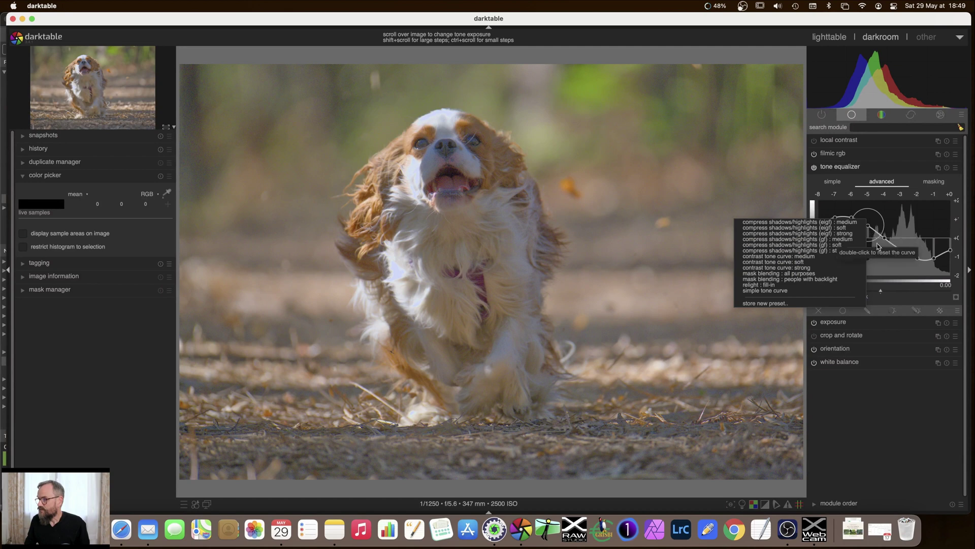
left_click(825, 262)
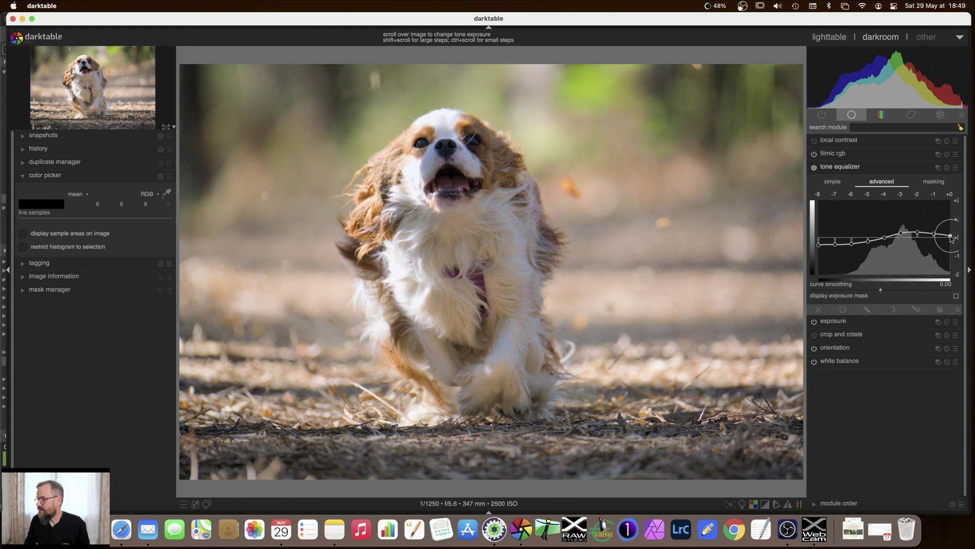
scroll(949, 233, "down", 2)
scroll(922, 235, "up", 2)
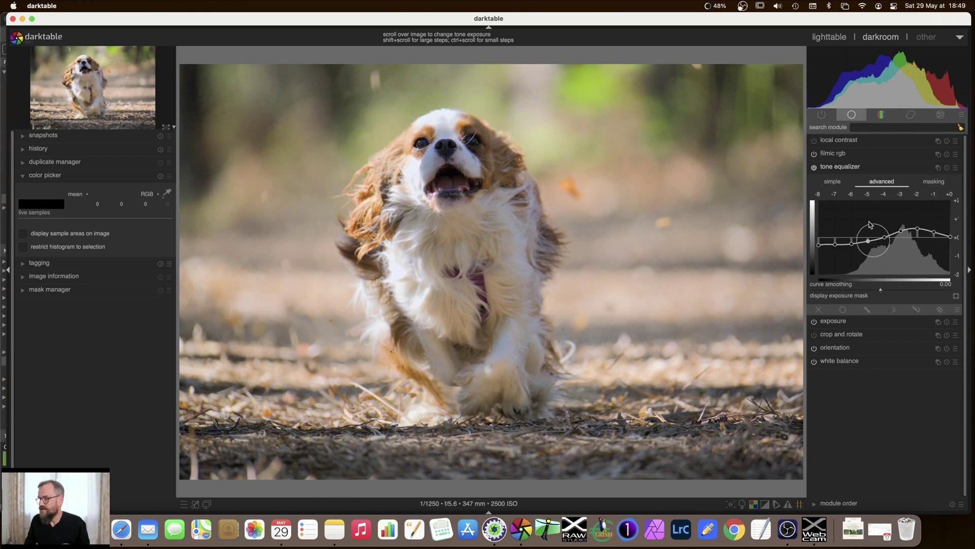
right_click(858, 243)
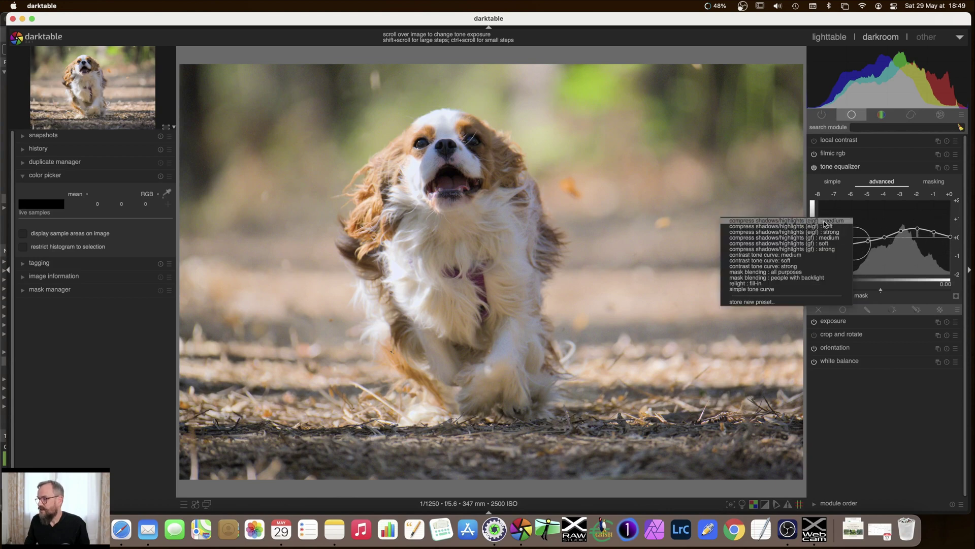
left_click(812, 266)
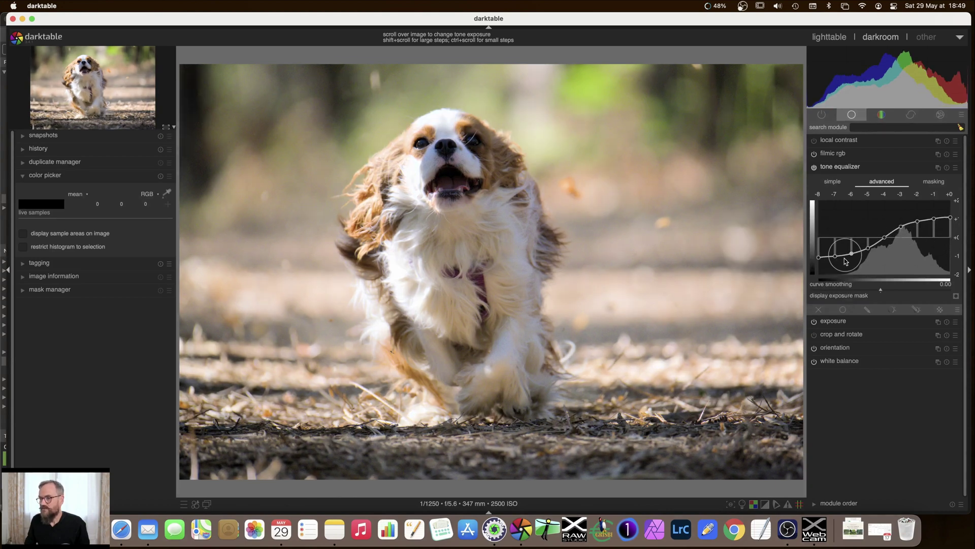
right_click(852, 229)
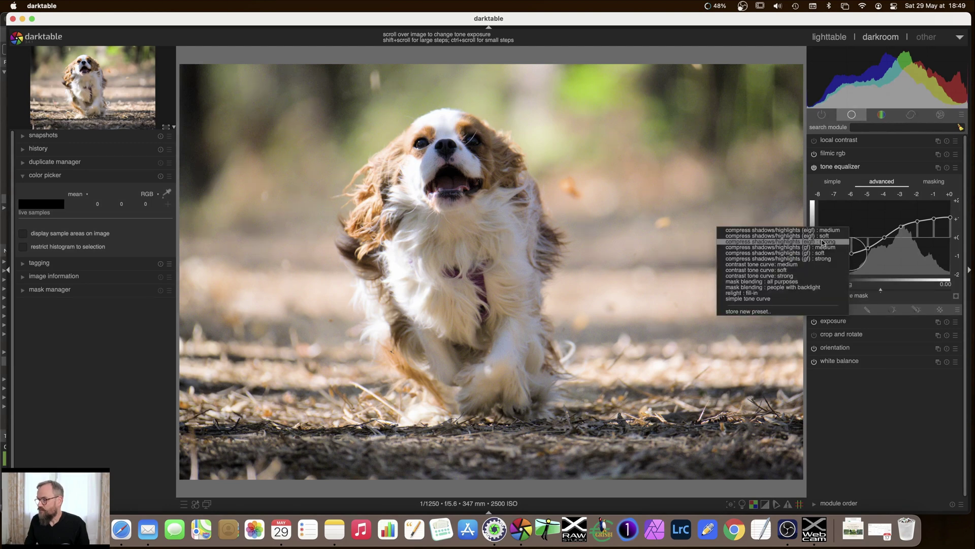
left_click(752, 299)
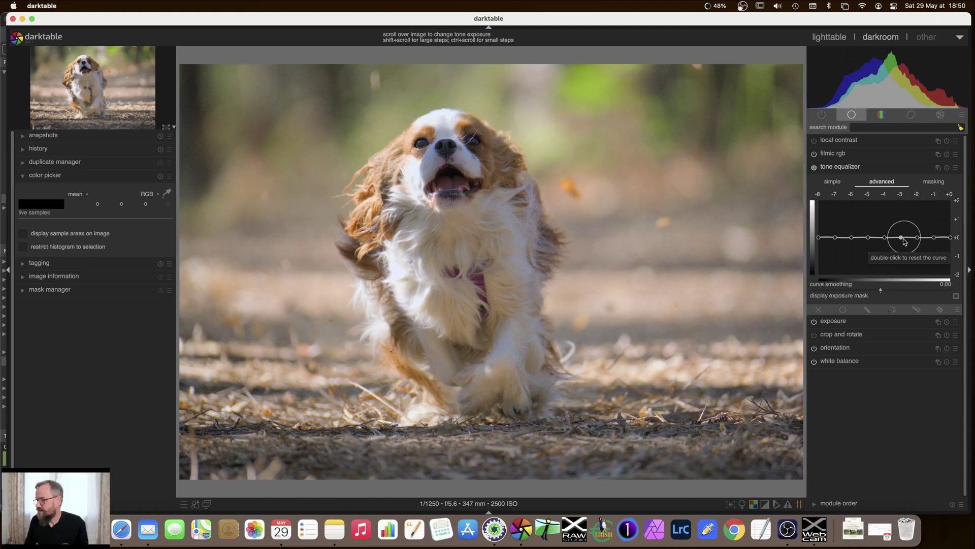
Step: Turn on 'display exposure mask' to show the photo as a greyscale luminance mask
left_click(956, 296)
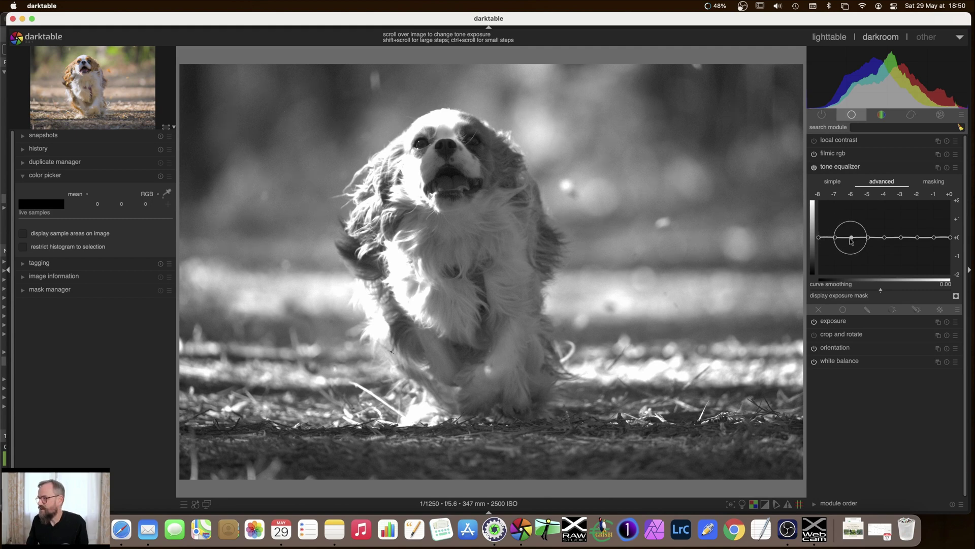
scroll(919, 235, "up", 2)
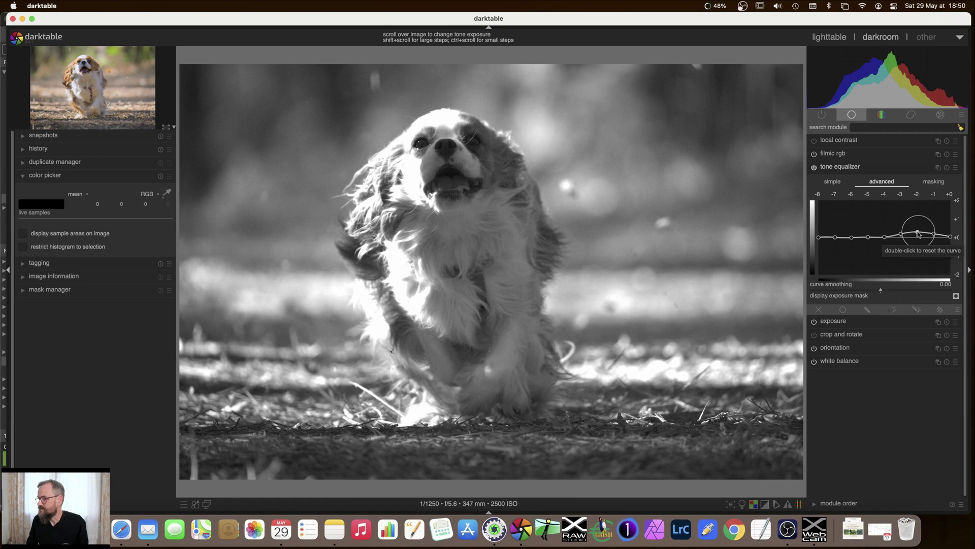
scroll(919, 235, "down", 2)
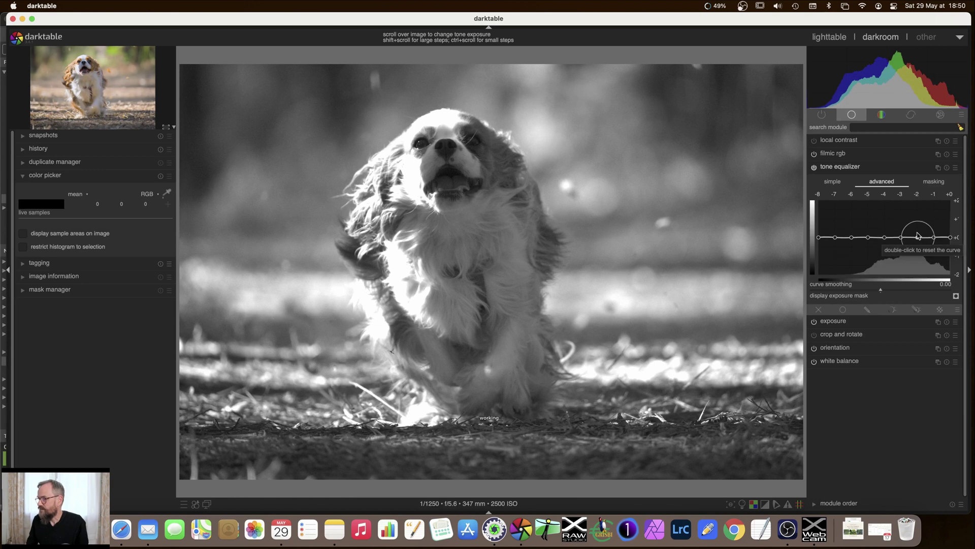
Step: Hide the exposure mask, dip the curve near -3 EV, lift it near -1 EV, and compare
left_click(956, 297)
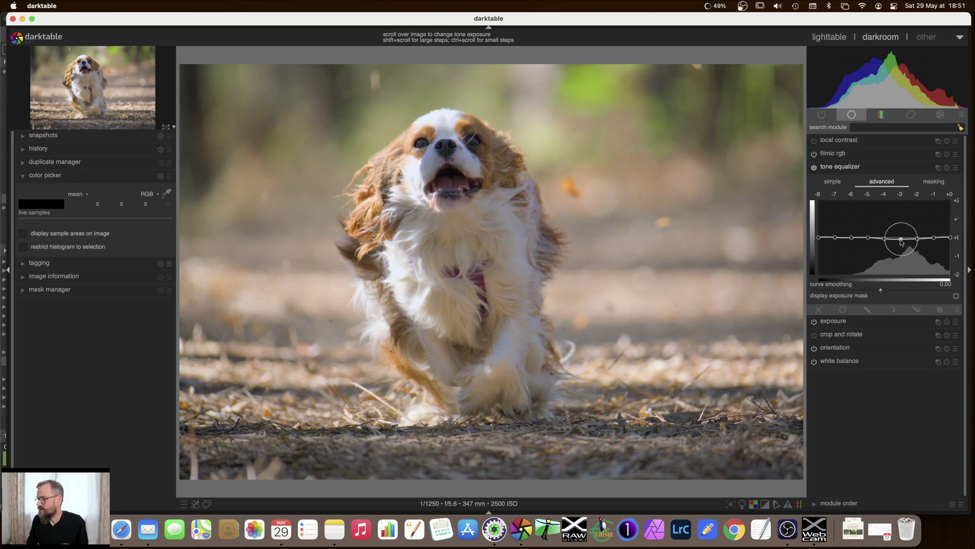
scroll(901, 243, "down", 3)
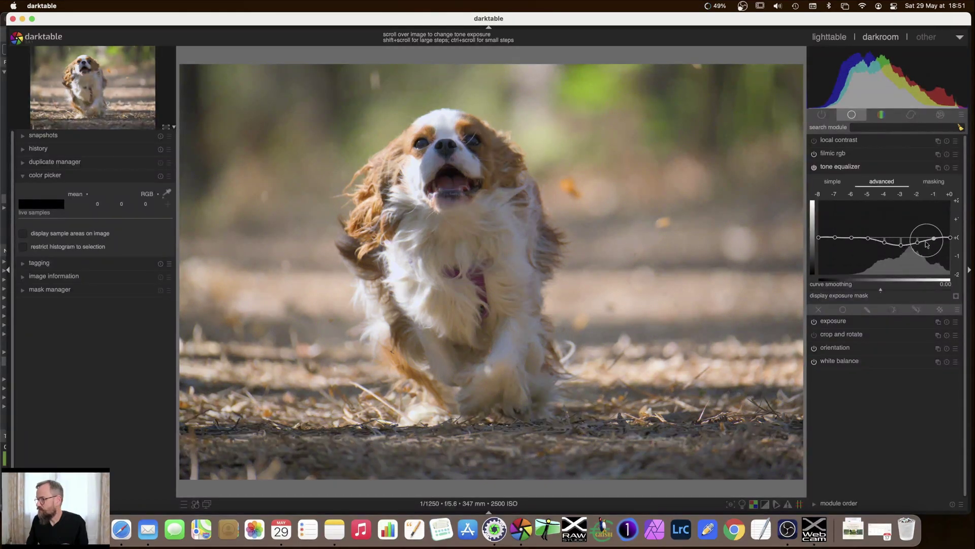
scroll(945, 240, "up", 2)
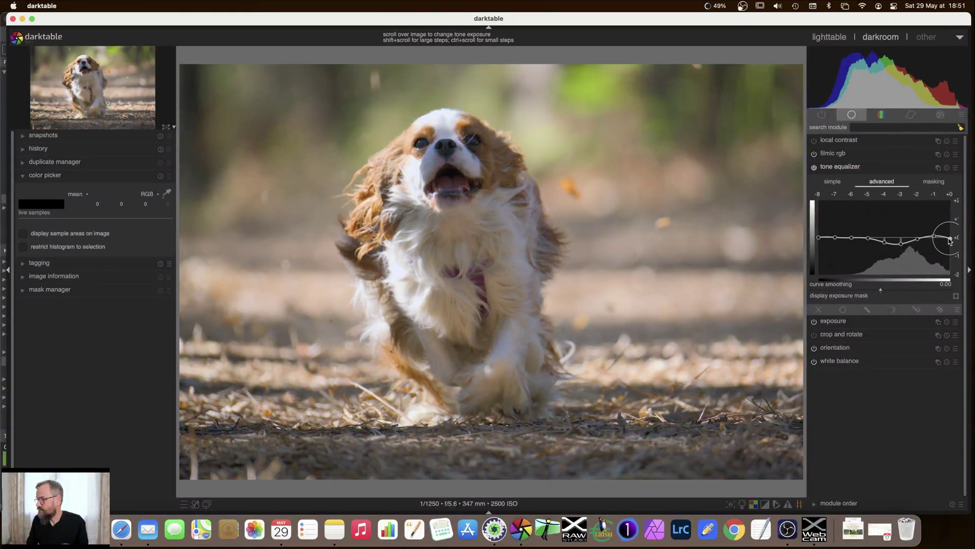
scroll(950, 241, "up", 2)
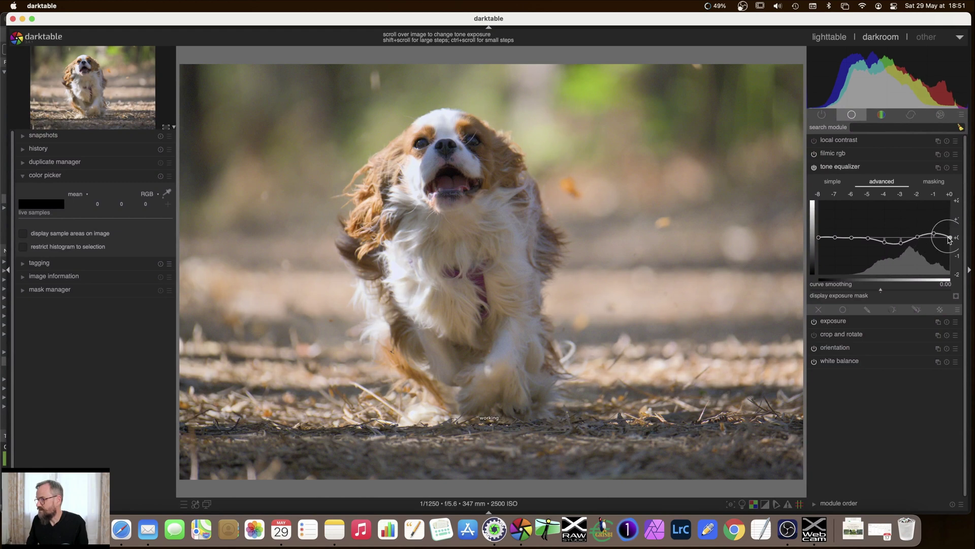
scroll(949, 241, "up", 1)
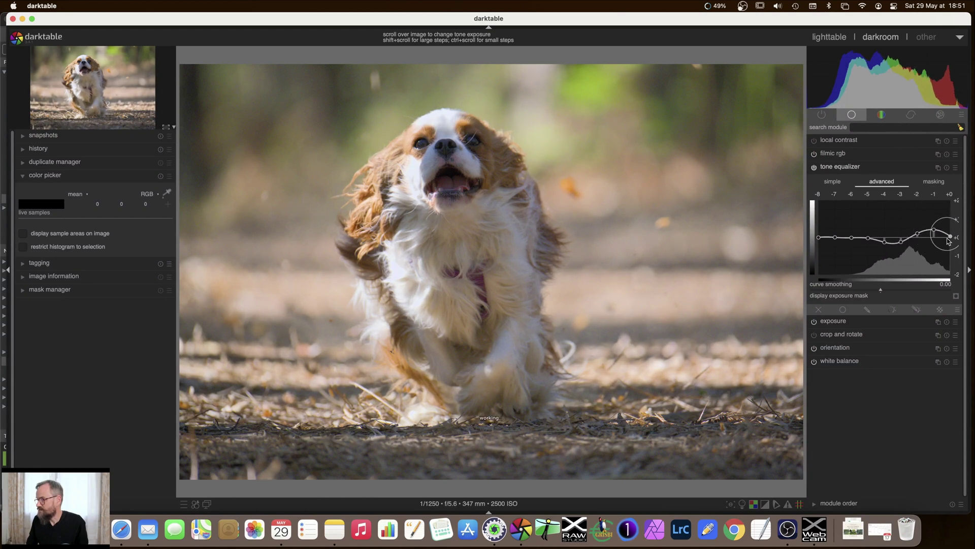
scroll(902, 248, "up", 1)
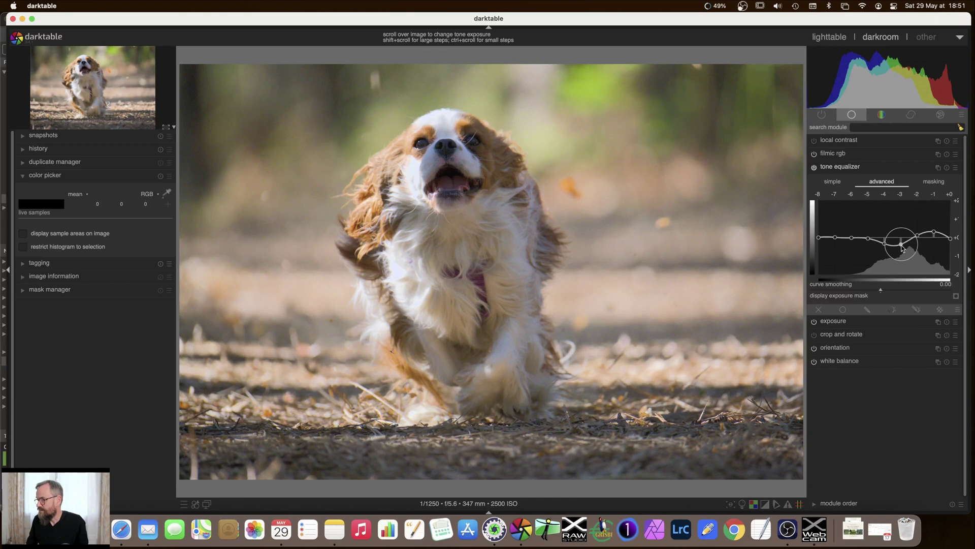
left_click(814, 168)
Step: Re-enable the tone equalizer, flatten and reset it, and show the per-band EV sliders
left_click(814, 168)
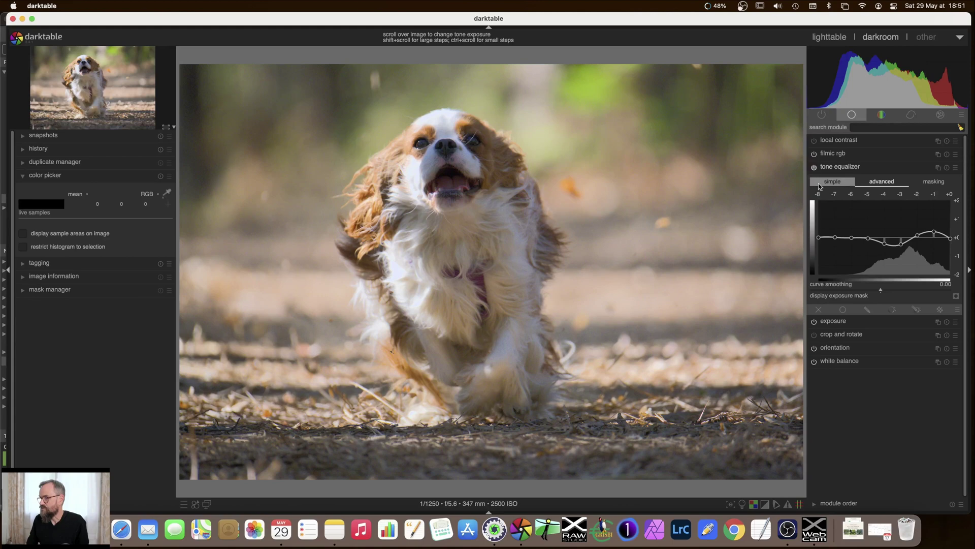
double_click(868, 239)
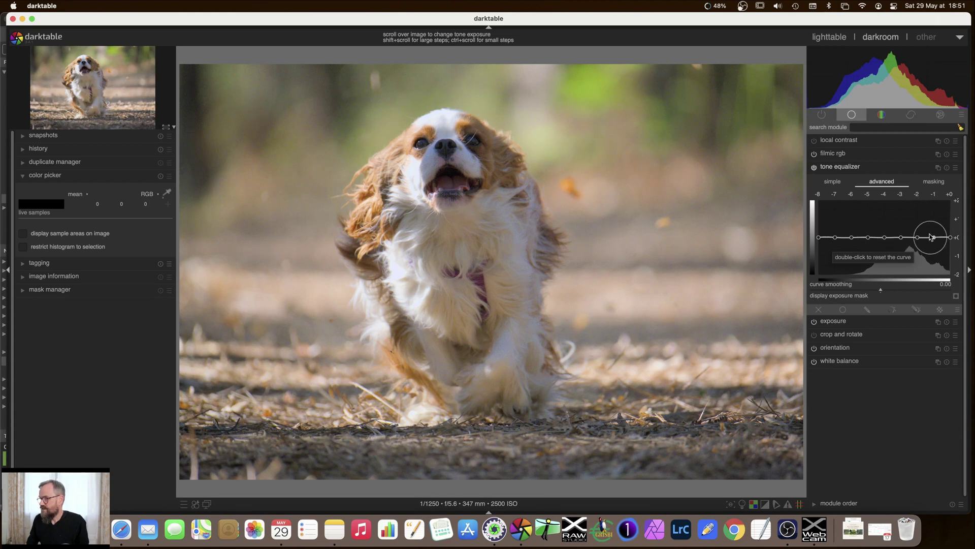
left_click(946, 168)
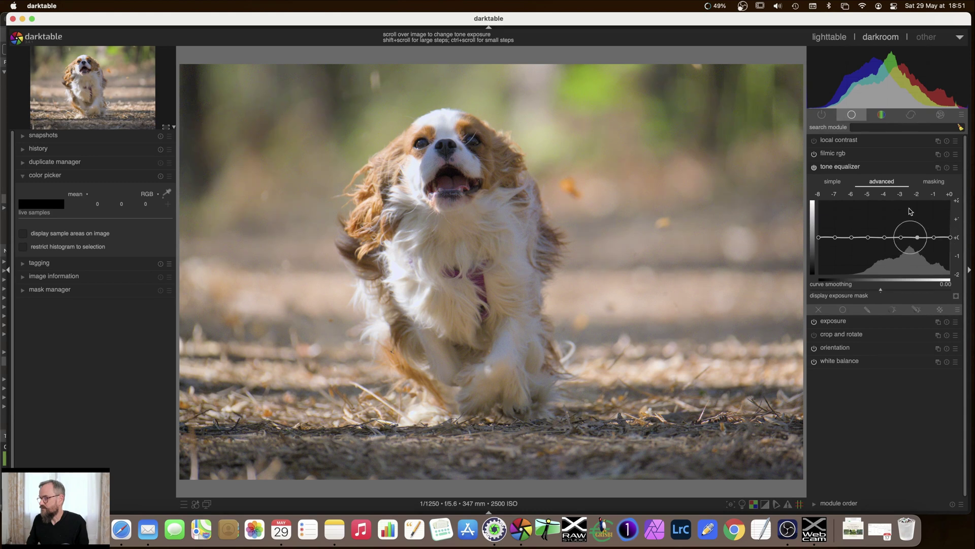
left_click(832, 182)
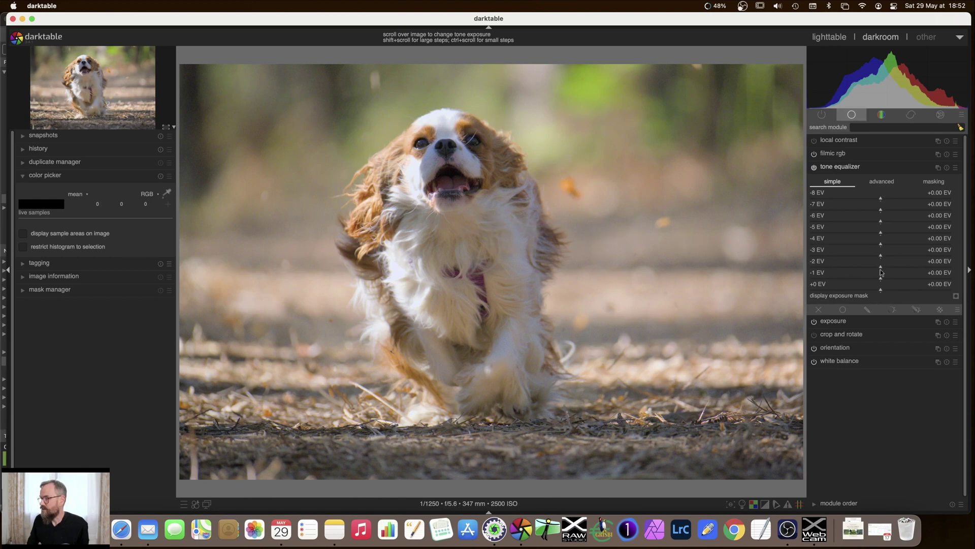
left_click_drag(880, 258, 851, 258)
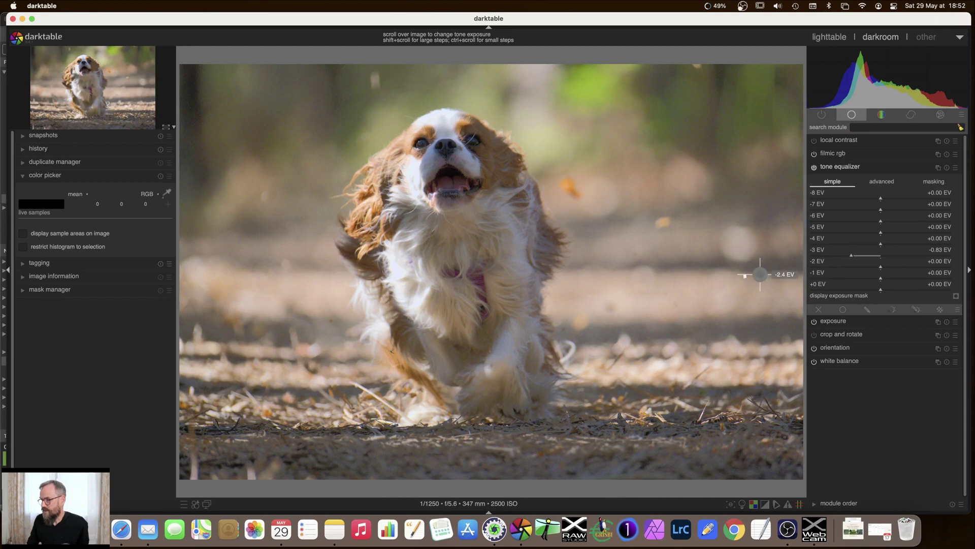
left_click_drag(851, 258, 820, 259)
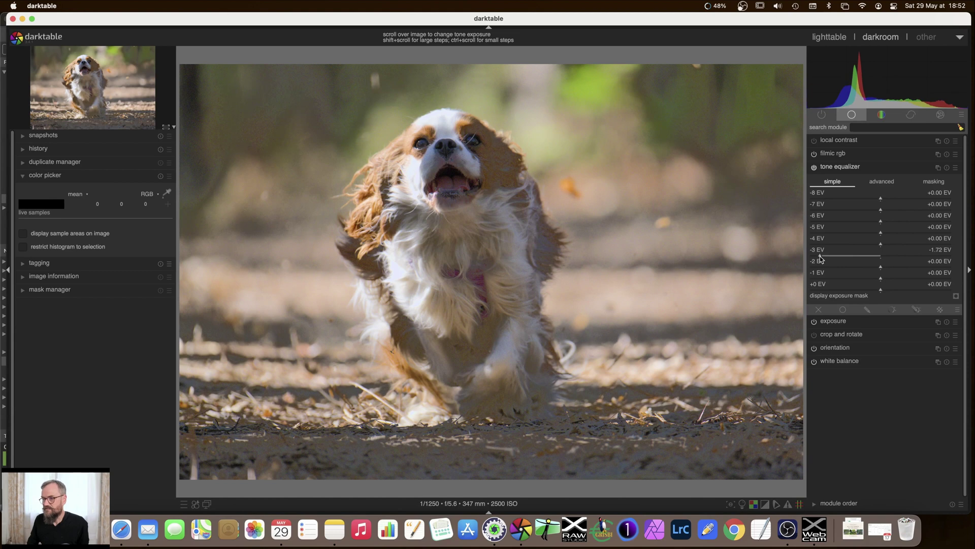
left_click_drag(821, 259, 890, 283)
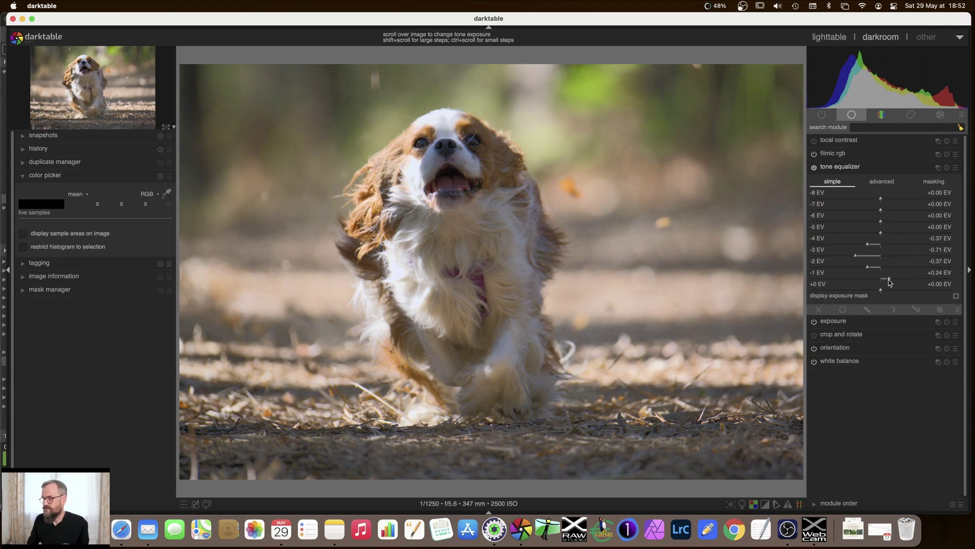
double_click(889, 282)
double_click(869, 267)
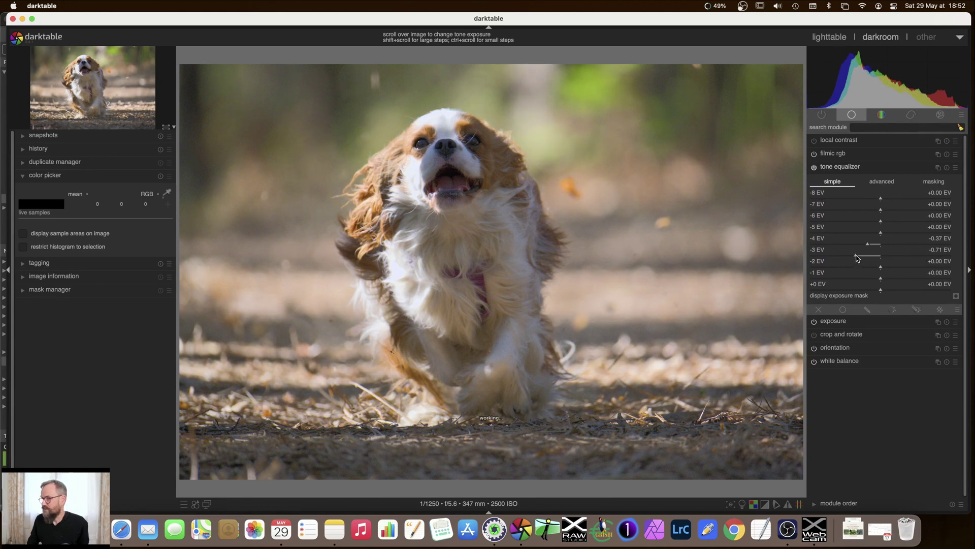
double_click(857, 257)
double_click(867, 244)
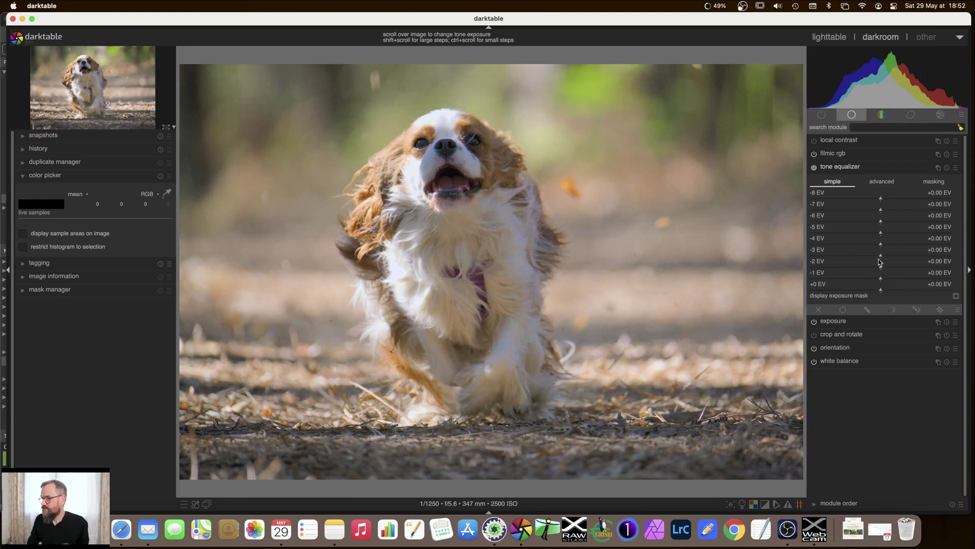
Step: Lower the -3 EV band to -0.48 EV and view the result as a curve
left_click_drag(880, 255, 848, 259)
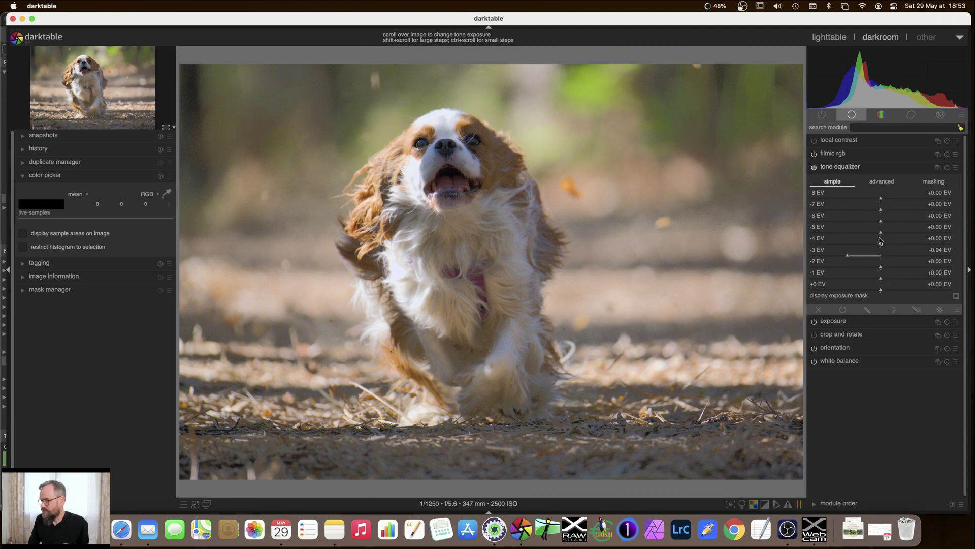
left_click(890, 182)
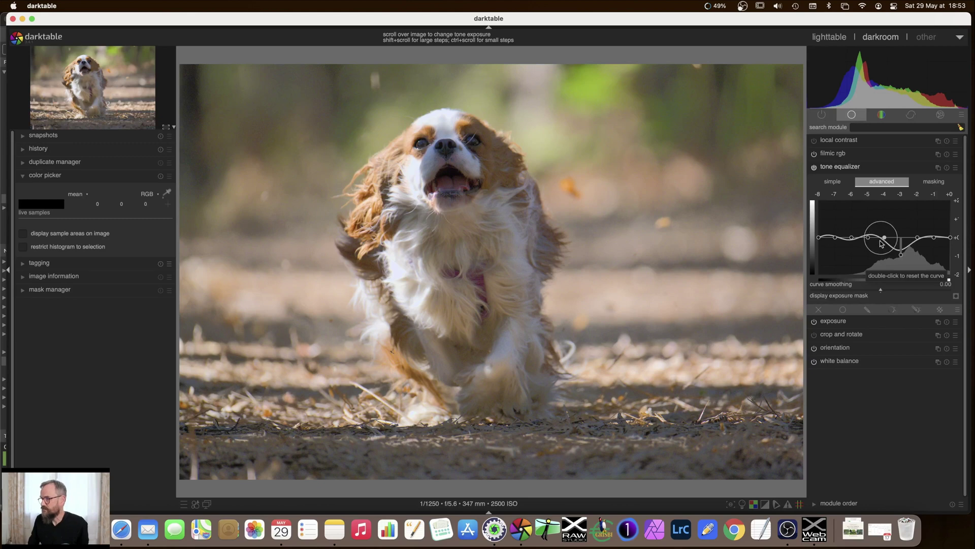
Step: Flatten the curve, peek at the presets menu, then adjust the -4 and -2 EV nodes
left_click_drag(883, 242, 886, 245)
double_click(885, 245)
right_click(885, 244)
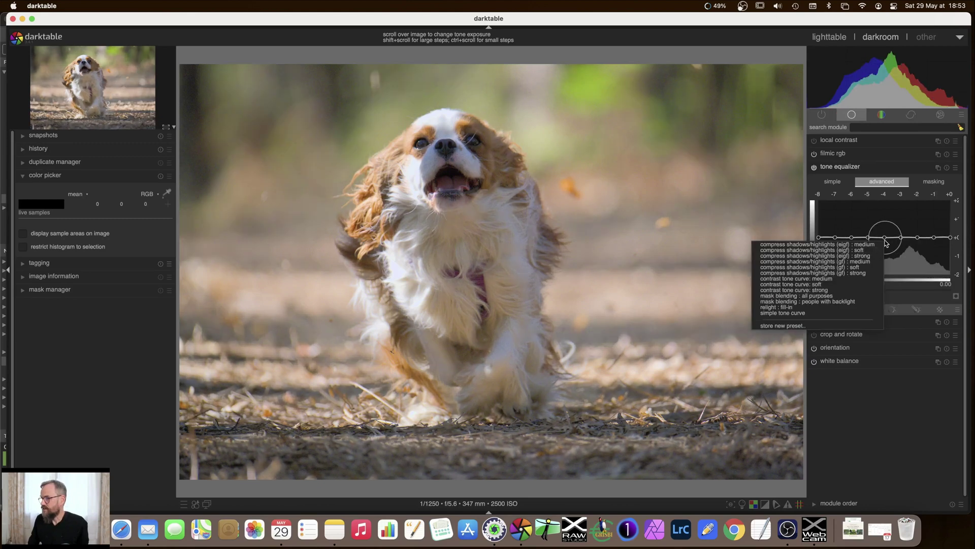
left_click(854, 313)
scroll(922, 233, "up", 3)
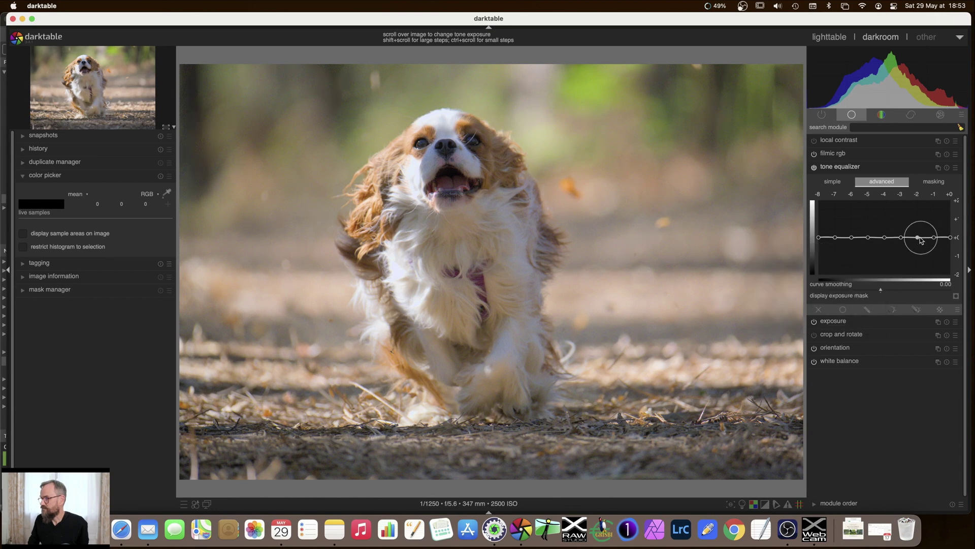
scroll(889, 243, "down", 3)
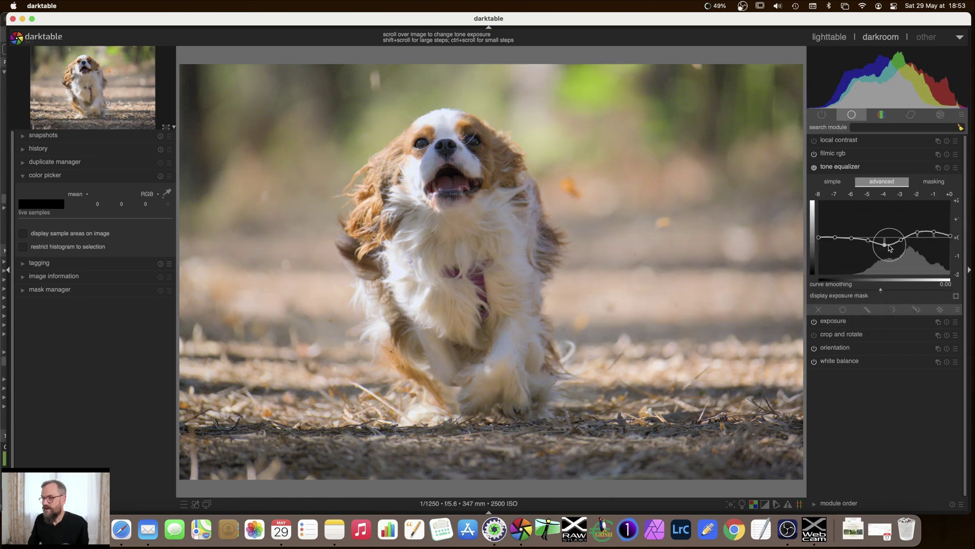
scroll(914, 233, "up", 1)
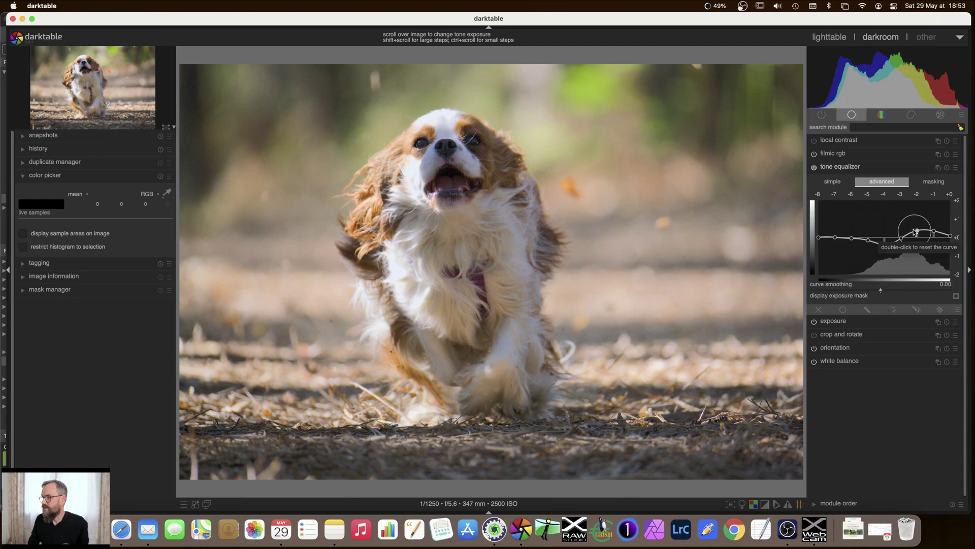